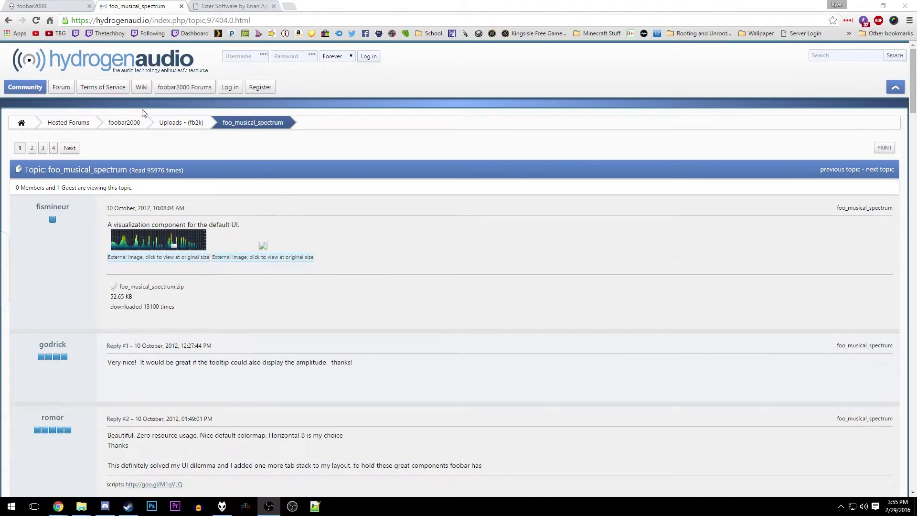
Look over the download pages for foobar2000, the foo_musical_spectrum component and Sizer 3.34.
click(38, 5)
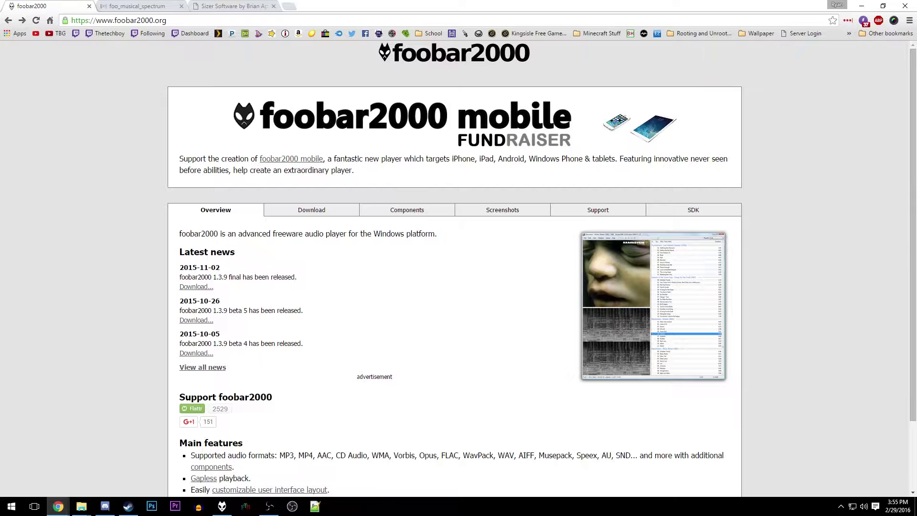
scroll(707, 246, down, 3)
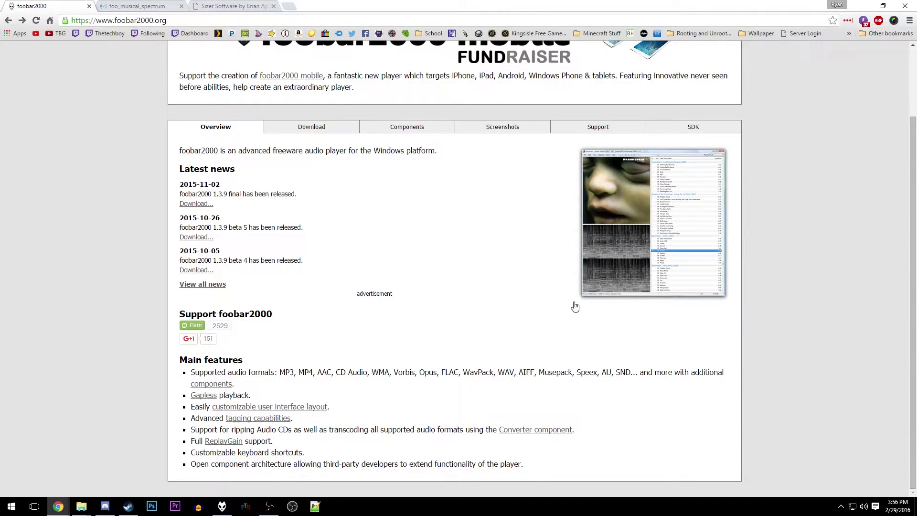
click(137, 6)
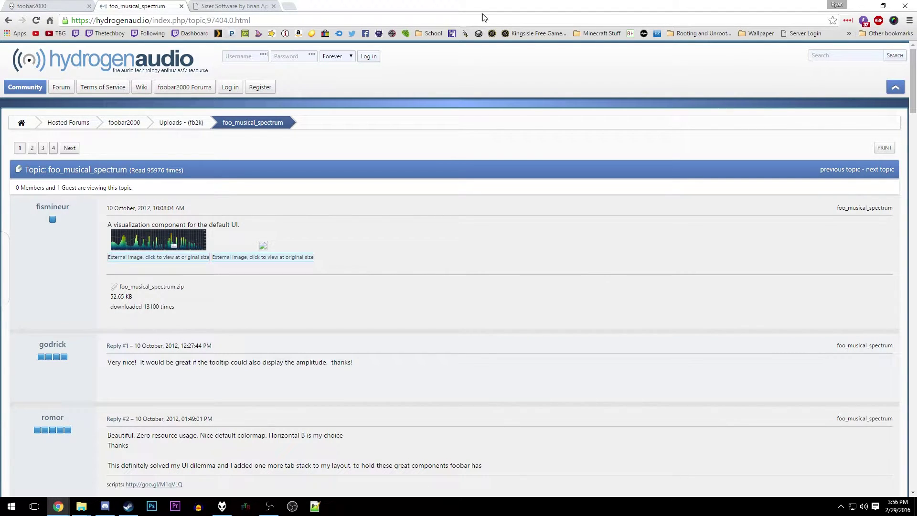
click(220, 5)
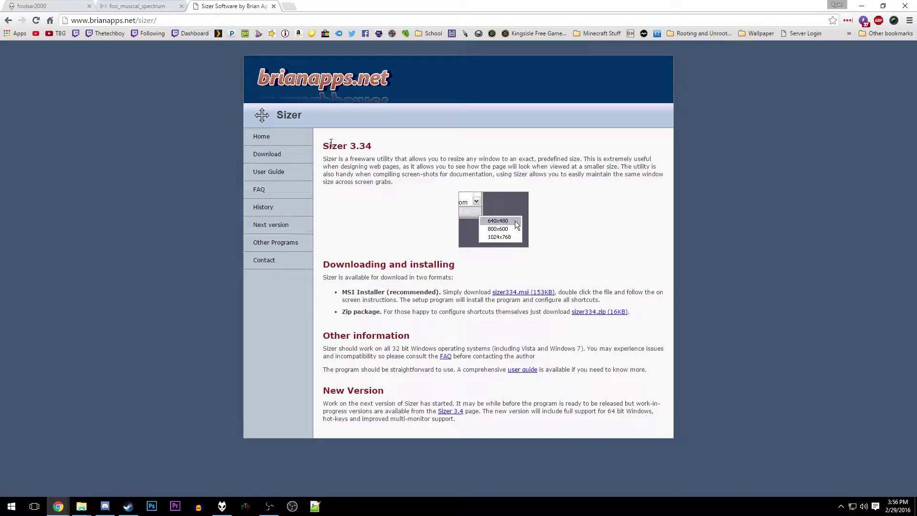
drag(331, 143, 419, 146)
click(418, 149)
Open the downloaded foo_musical_spectrum.zip archive and minimize the browser.
click(20, 4)
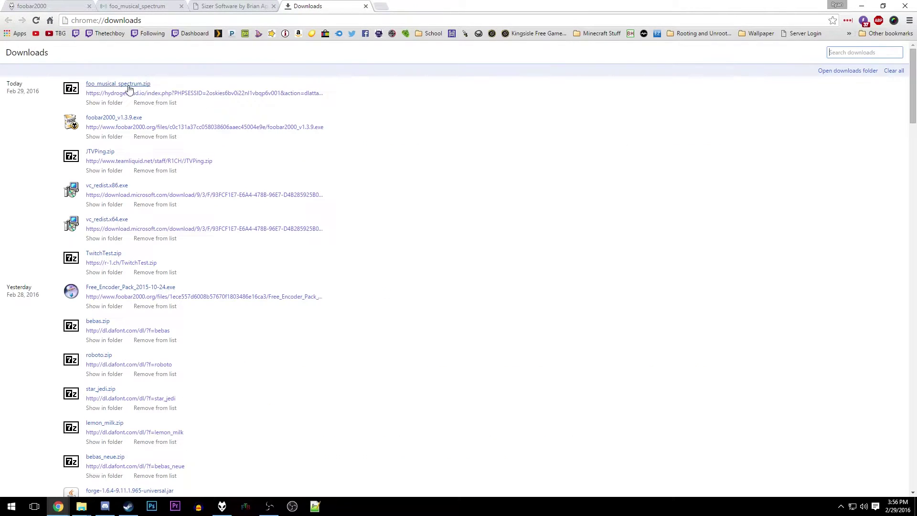
click(108, 90)
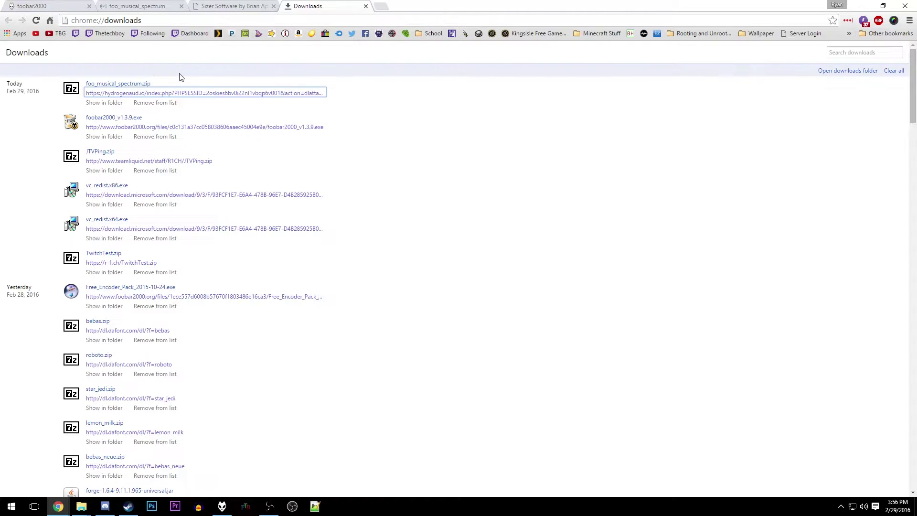
drag(135, 85, 116, 108)
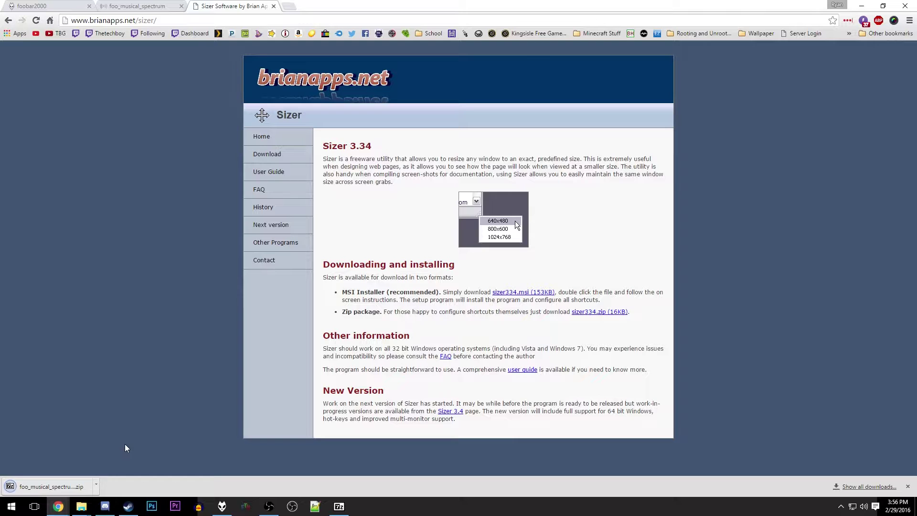
click(908, 486)
click(863, 7)
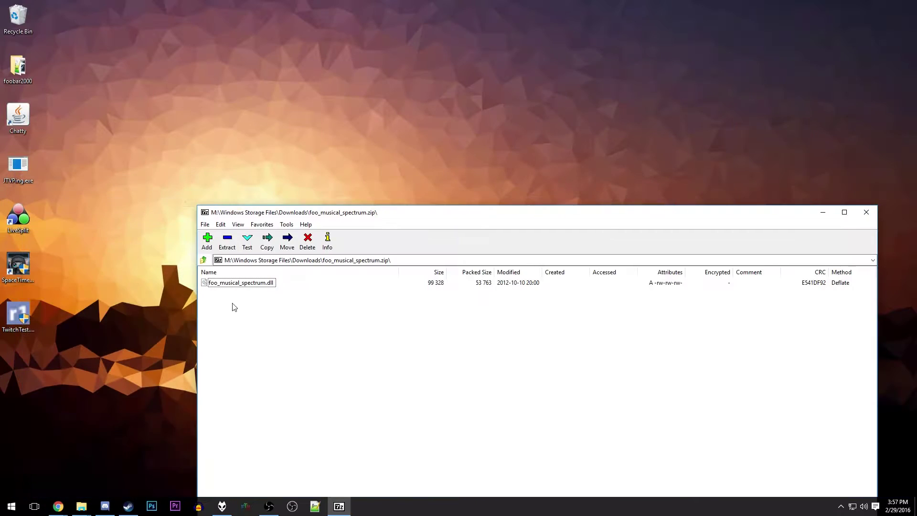
drag(314, 214, 314, 48)
Bring the open foobar2000 folder windows in front of the archive.
drag(224, 149, 250, 266)
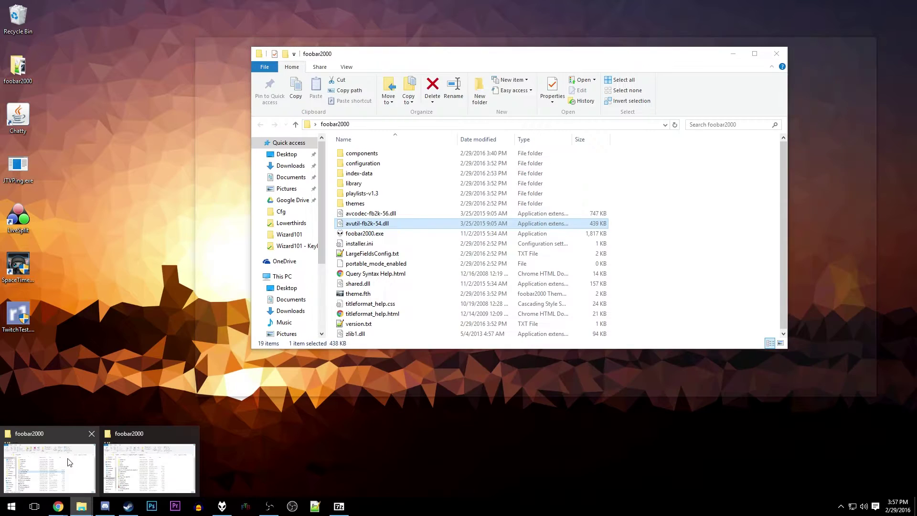
click(82, 506)
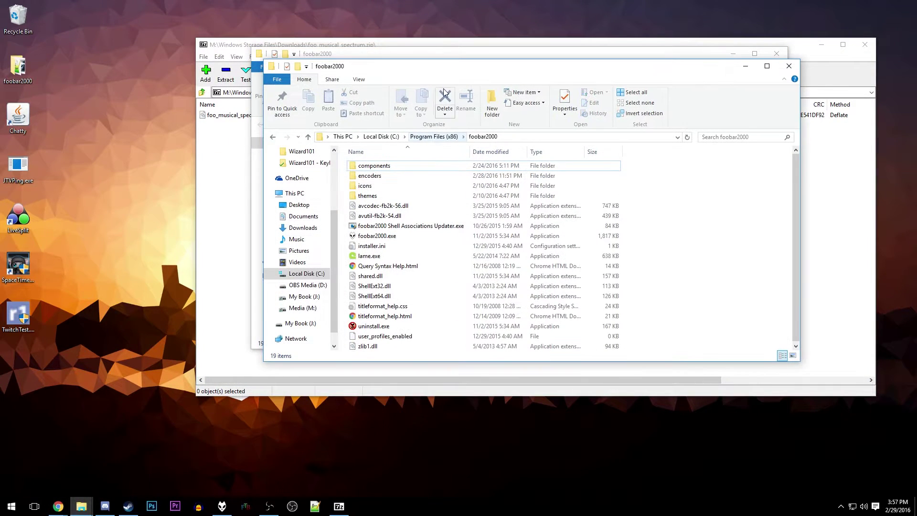
key(ctrl+w)
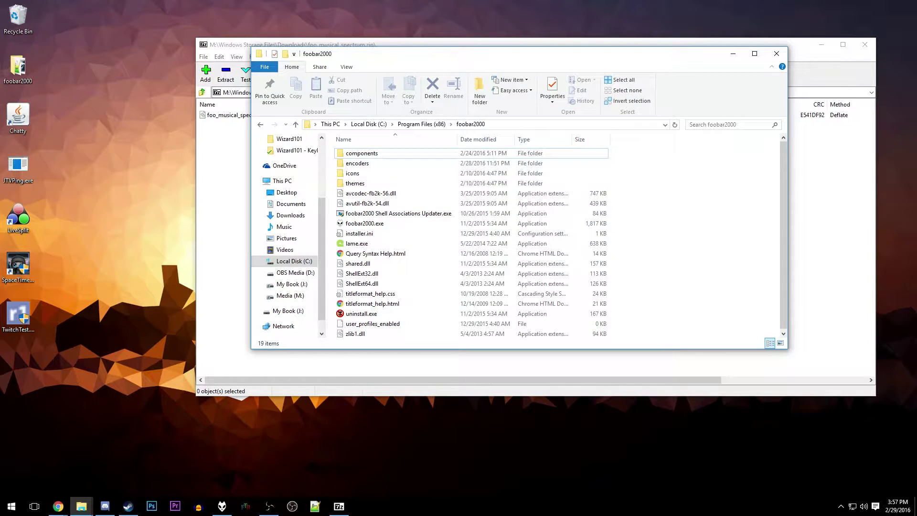
Show the running foobar2000 player and its Musical Spectrum window, and put both out of view again.
click(222, 506)
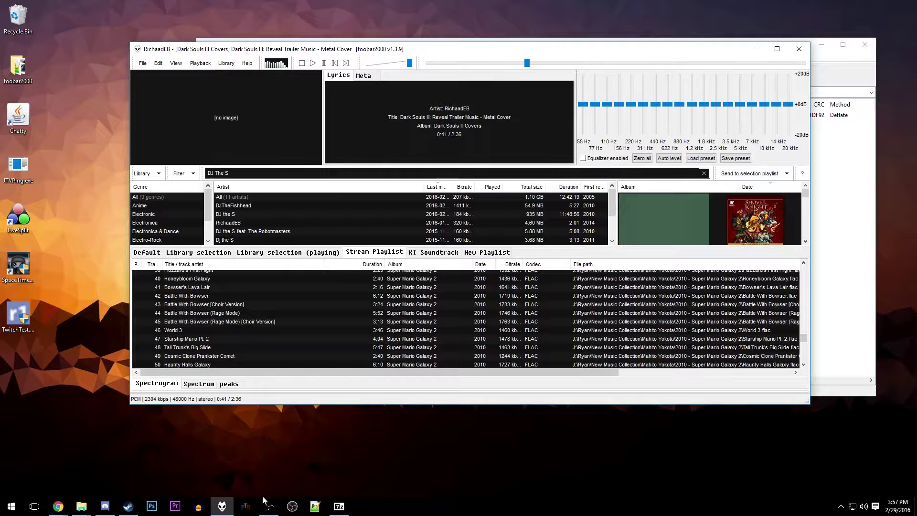
click(266, 503)
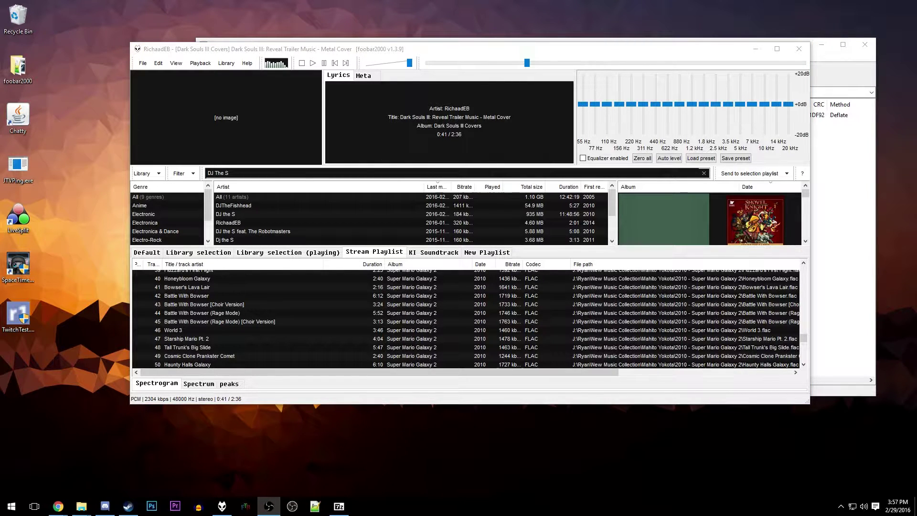
click(222, 506)
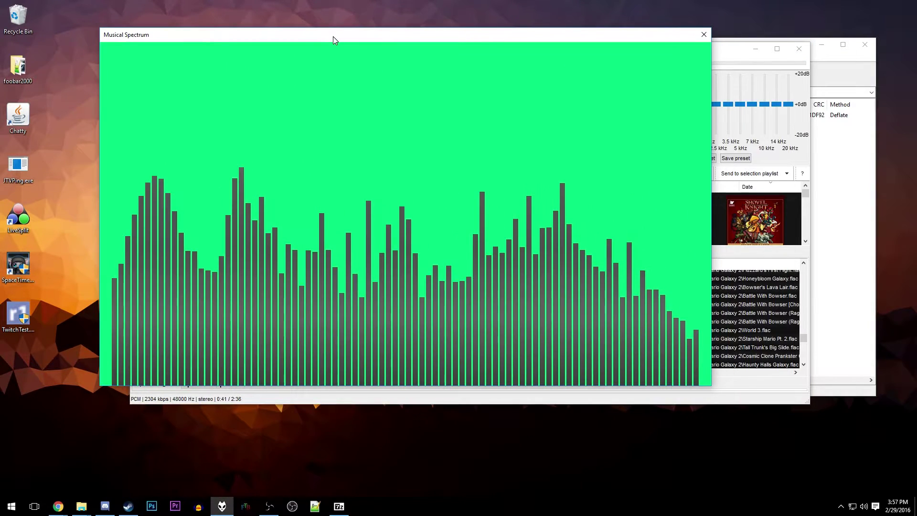
drag(333, 37, 916, 19)
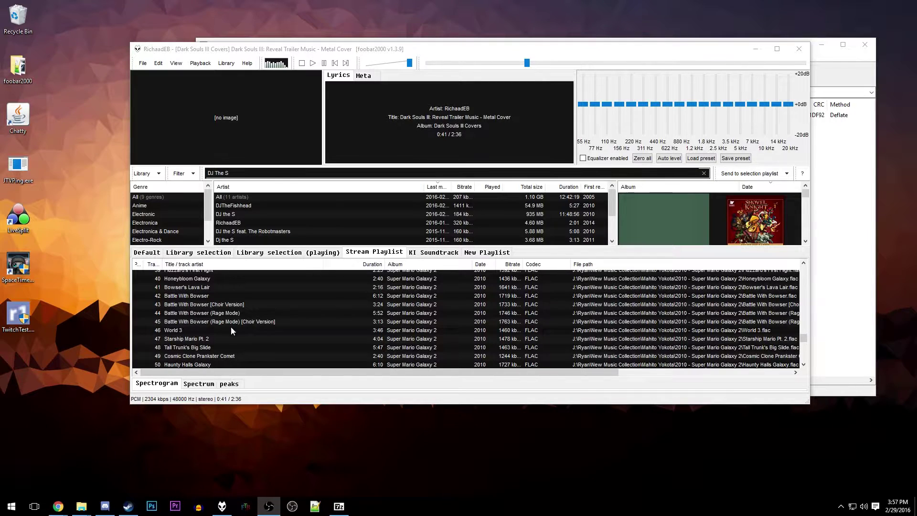
click(201, 321)
drag(254, 52, 262, 52)
key(alt+F4)
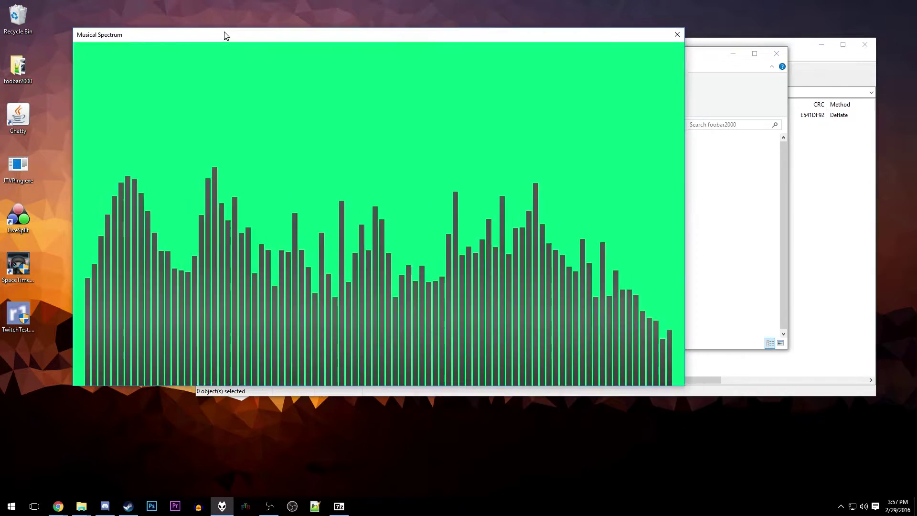
drag(225, 32, 257, 16)
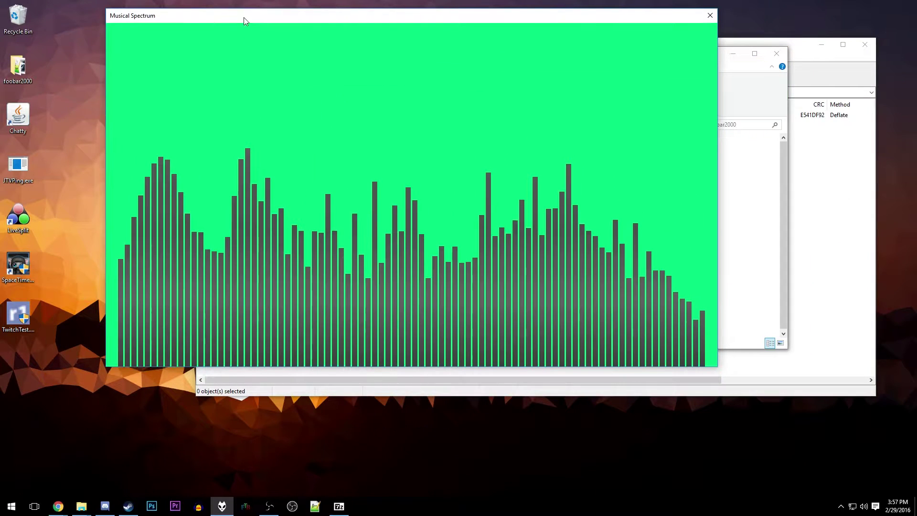
drag(166, 19, 180, 24)
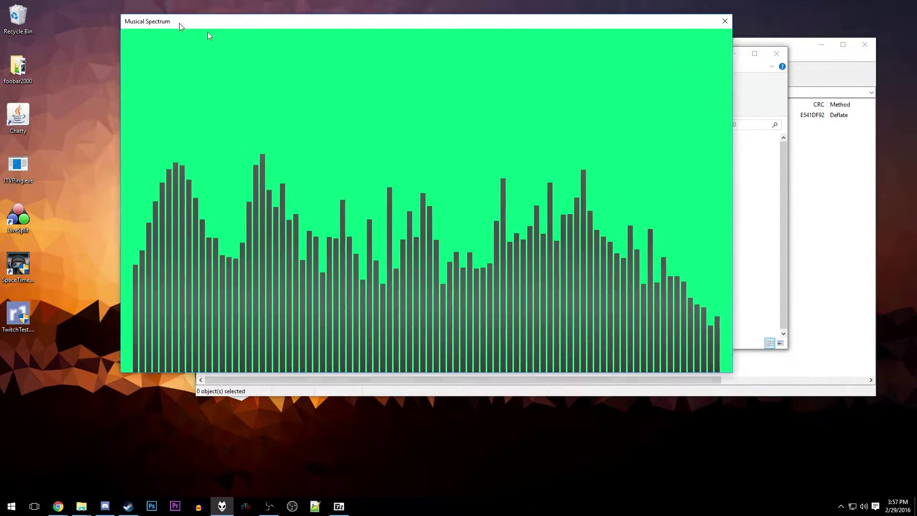
key(alt+F4)
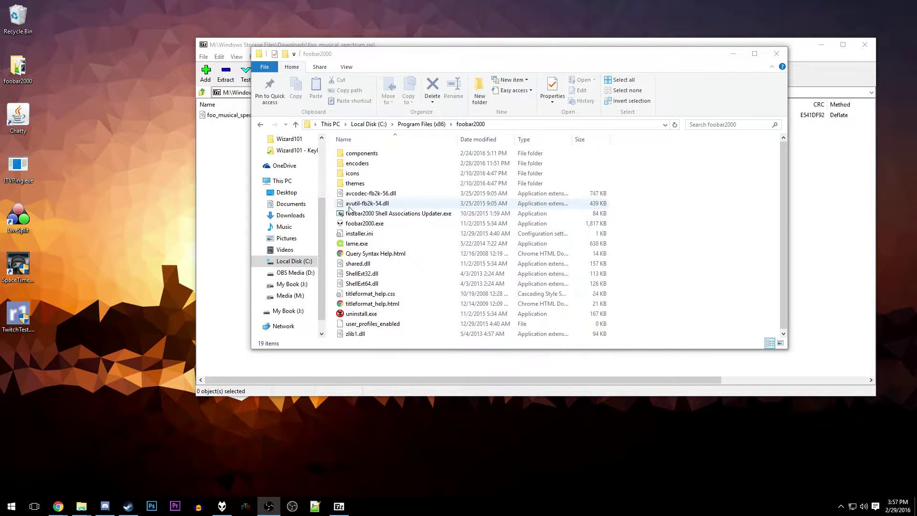
Compare the two foobar2000 folders and close the one located in Program Files (x86).
drag(708, 56, 629, 57)
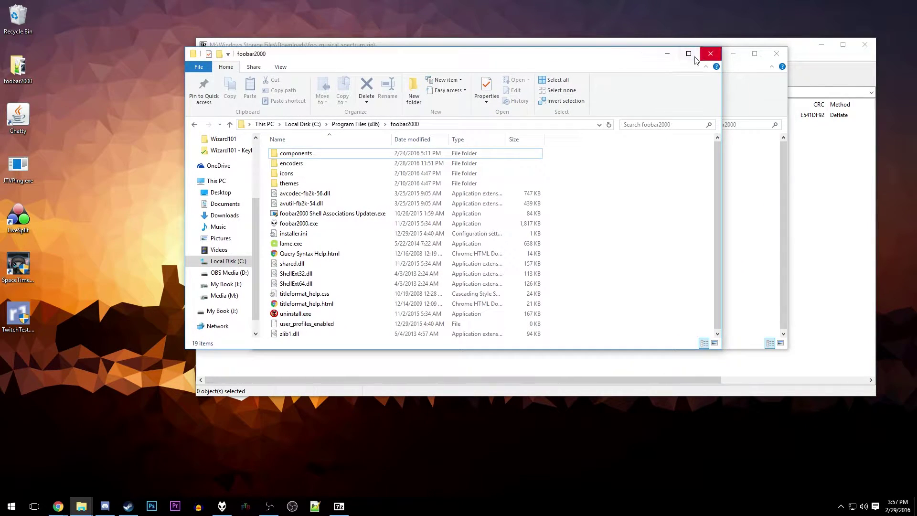
click(754, 184)
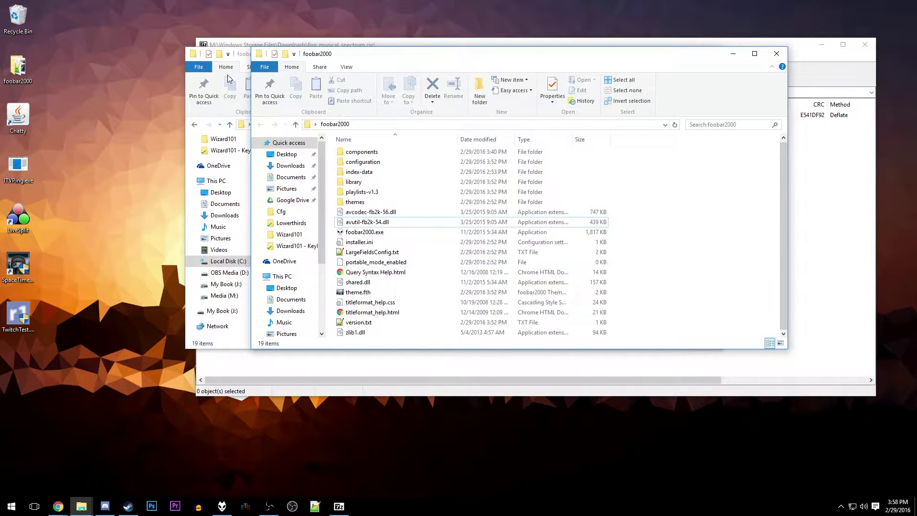
click(245, 58)
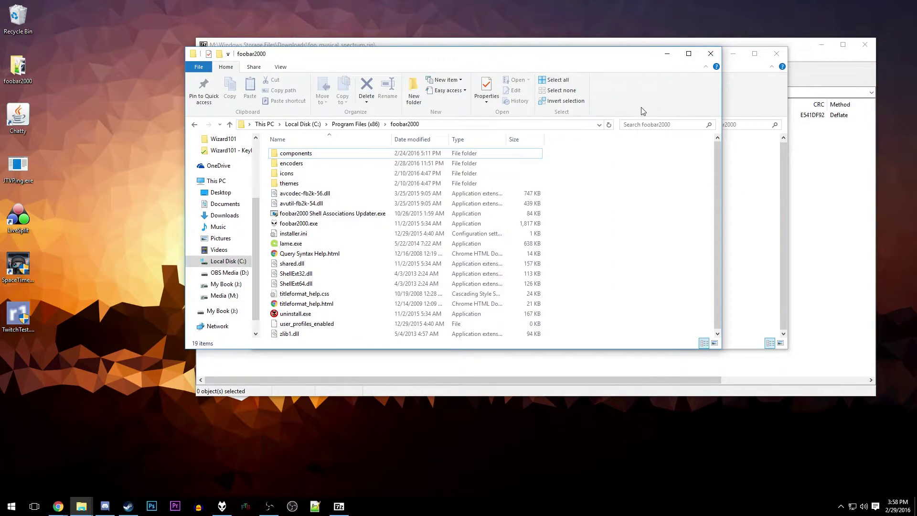
click(711, 55)
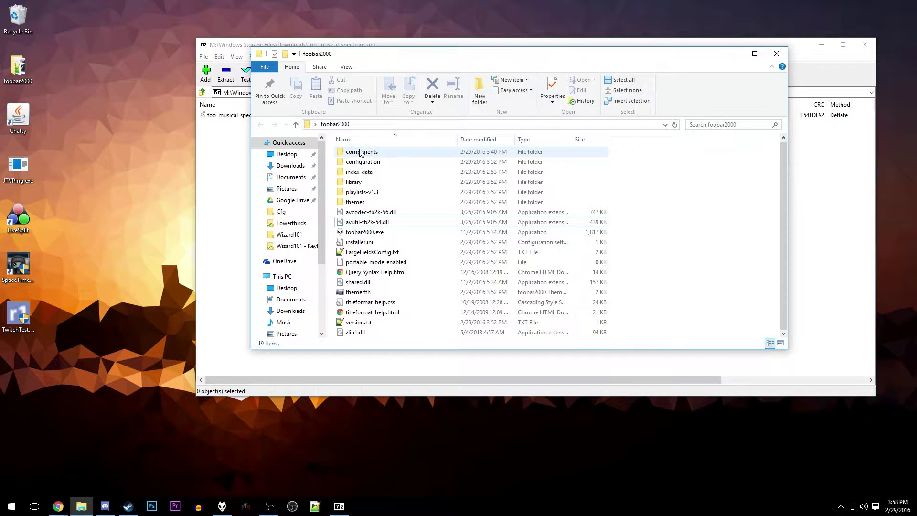
Copy foo_musical_spectrum.dll from the archive into foobar2000's components folder, replace the existing file, and close the archive.
click(376, 156)
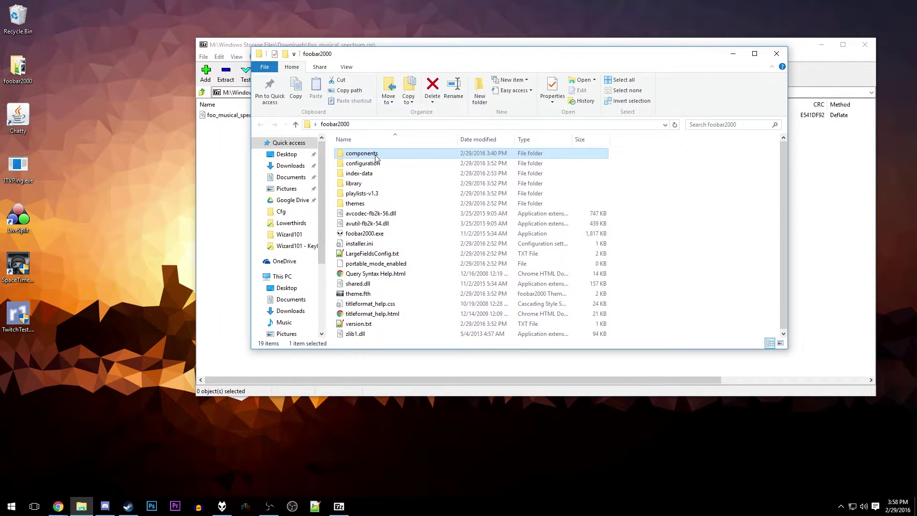
double_click(376, 156)
drag(468, 305, 430, 294)
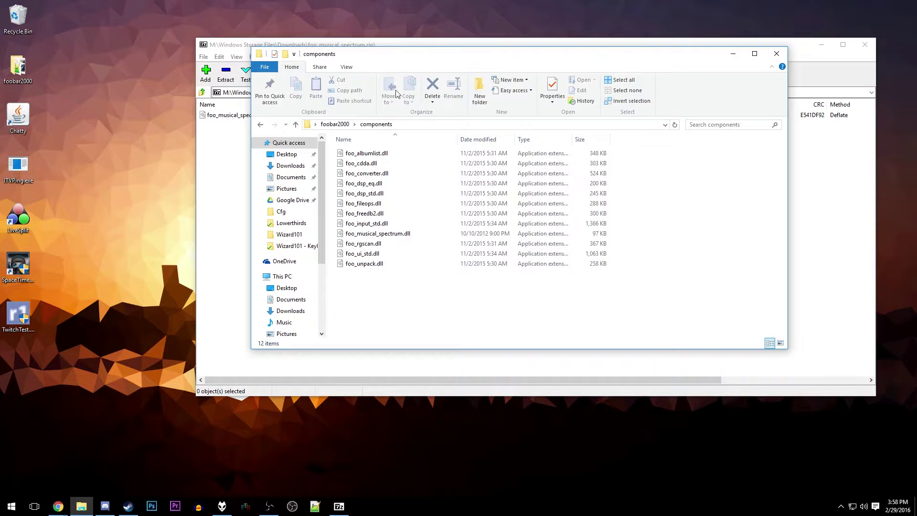
drag(365, 46, 387, 327)
drag(270, 398, 371, 285)
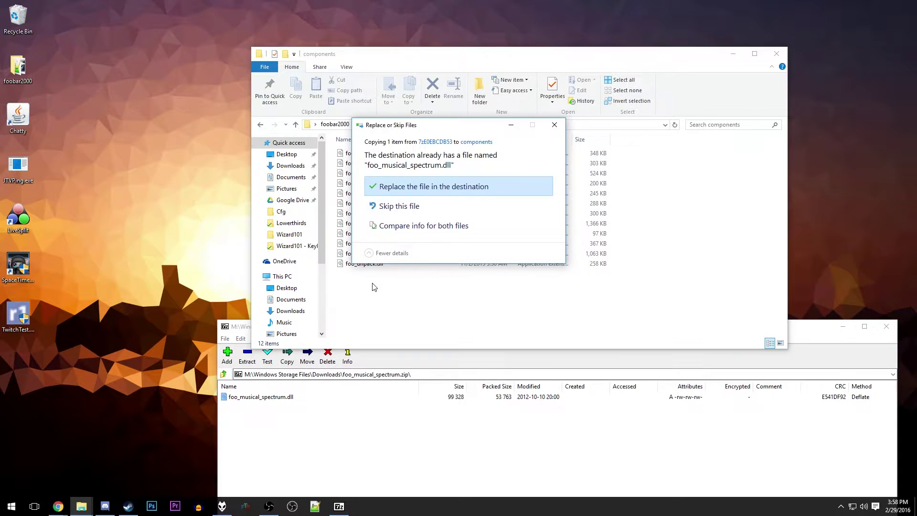
click(411, 187)
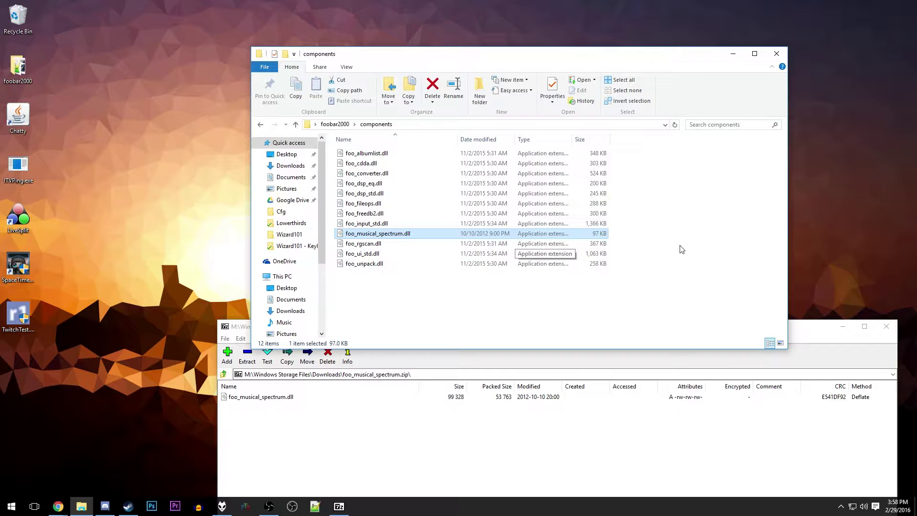
click(886, 327)
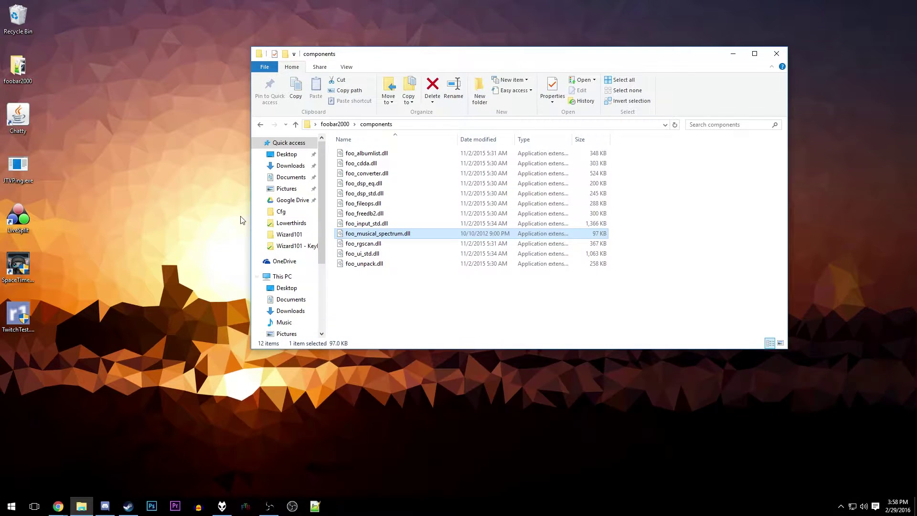
click(381, 277)
mouse_move(422, 289)
mouse_down()
mouse_move(445, 199)
mouse_move(422, 286)
mouse_up()
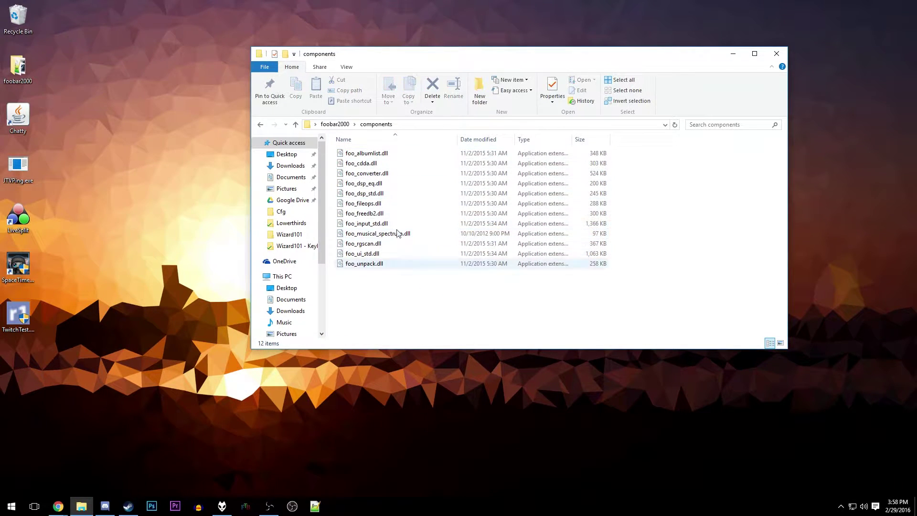
Launch foobar2000.exe from the parent foobar2000 folder and maximize its window.
key(BackSpace)
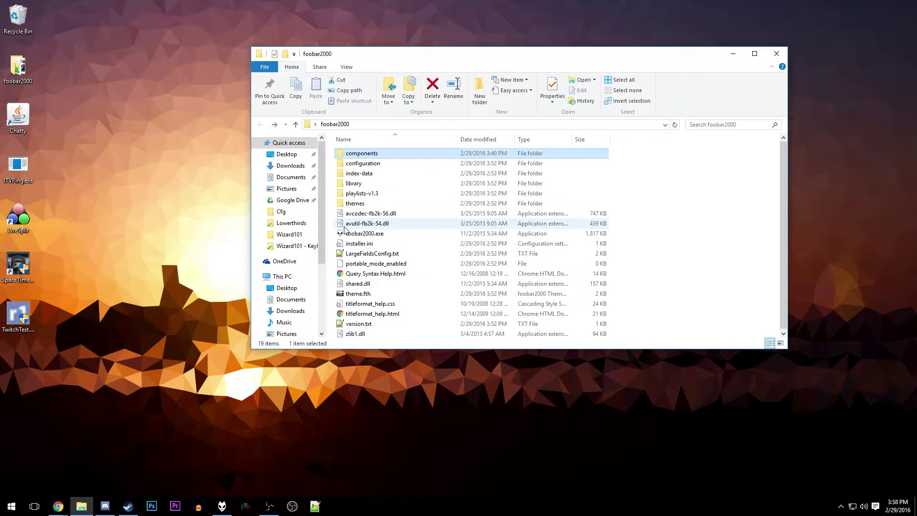
double_click(364, 234)
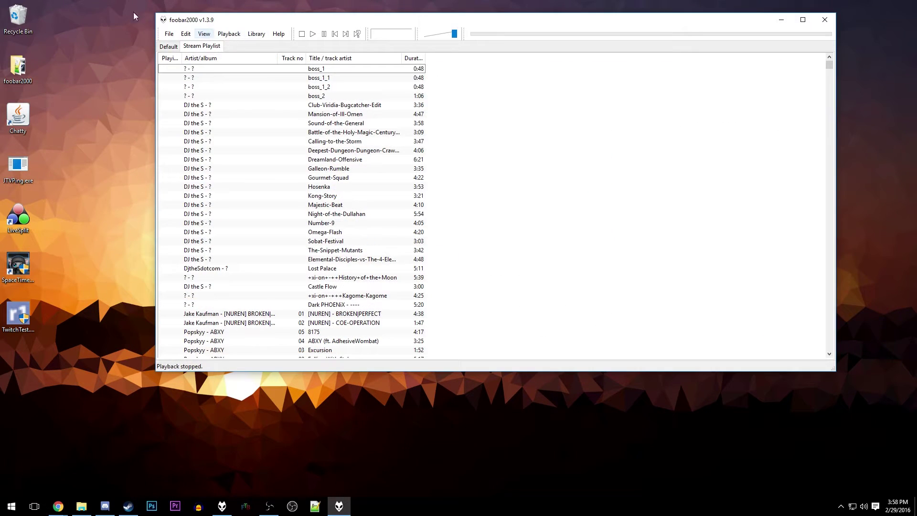
double_click(504, 16)
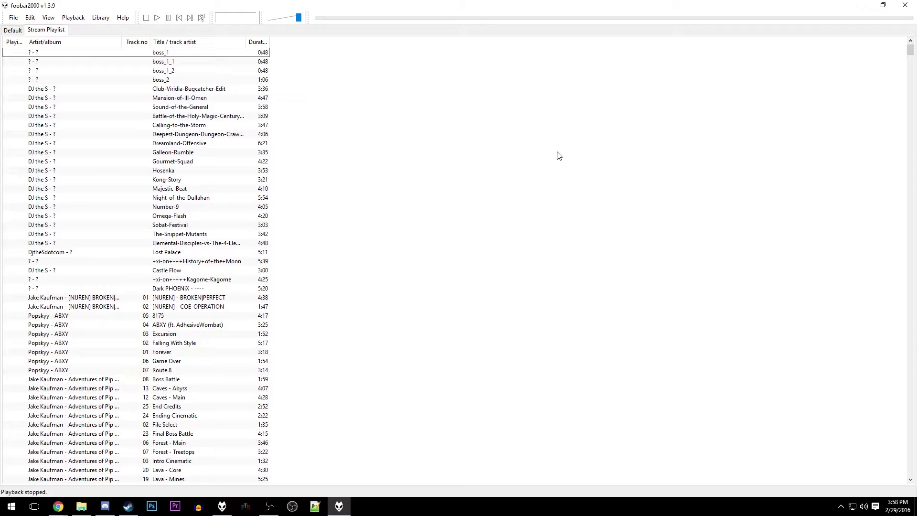
Review the Media Library music folders and the folder selection dialog in the preferences, and cancel out without adding a folder.
click(10, 18)
click(33, 123)
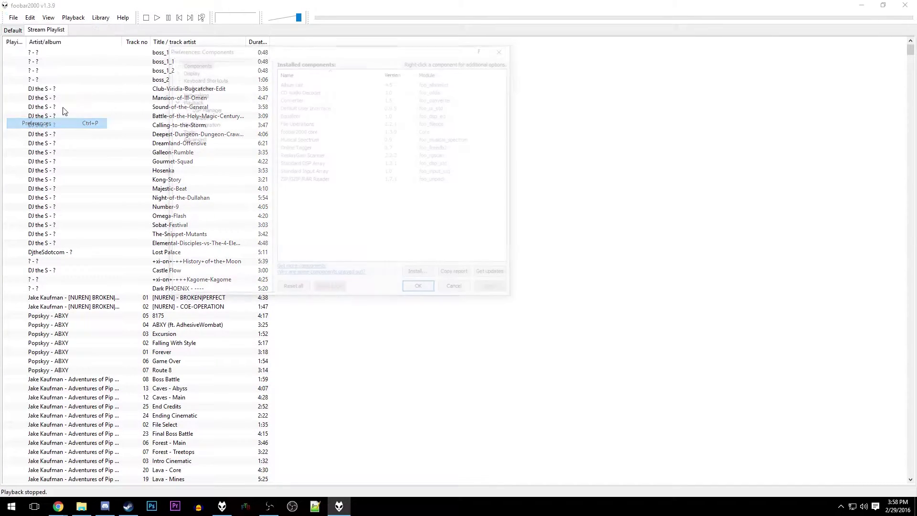
click(193, 78)
click(196, 86)
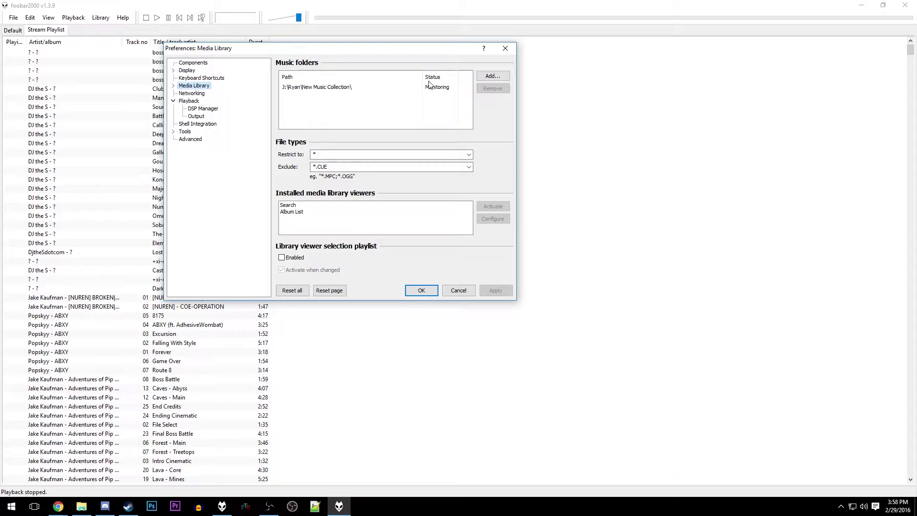
click(497, 77)
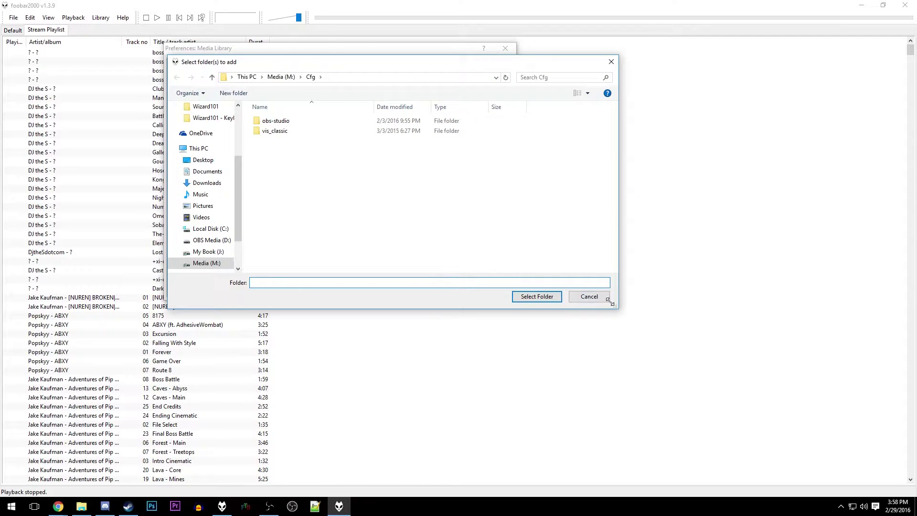
click(596, 298)
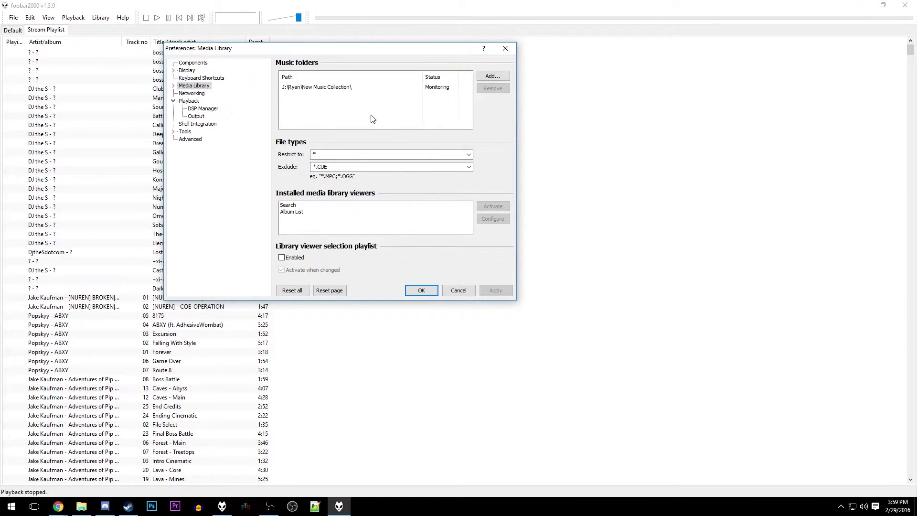
click(469, 294)
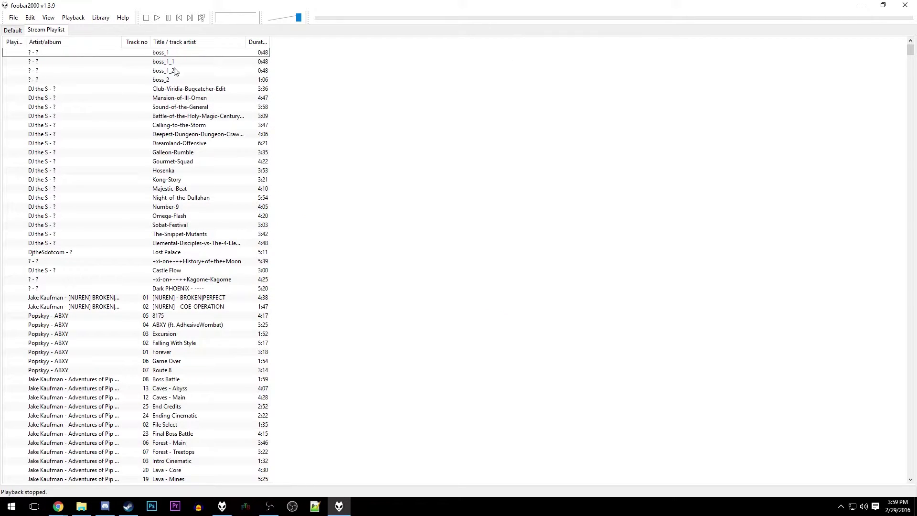
Compare the Default playlist with the Stream Playlist, check the options for adding playlists, and browse the Stream Playlist's tracks.
click(14, 30)
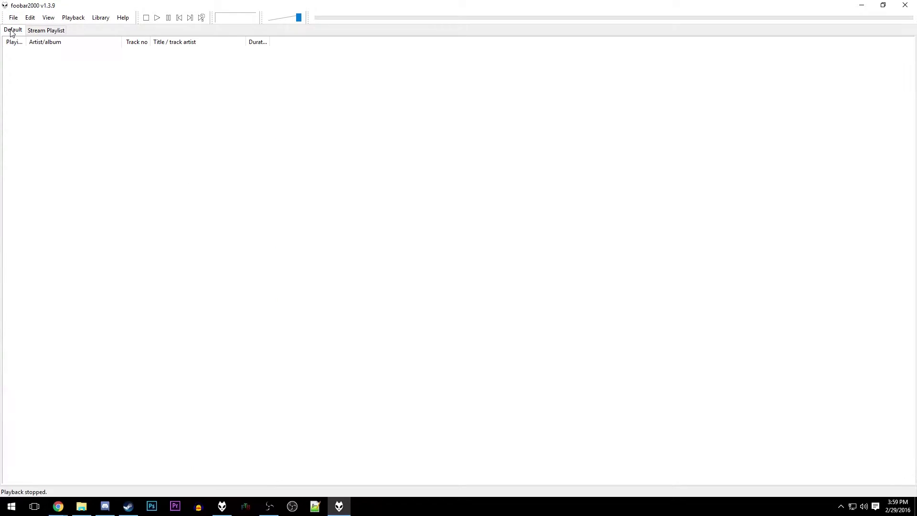
click(39, 32)
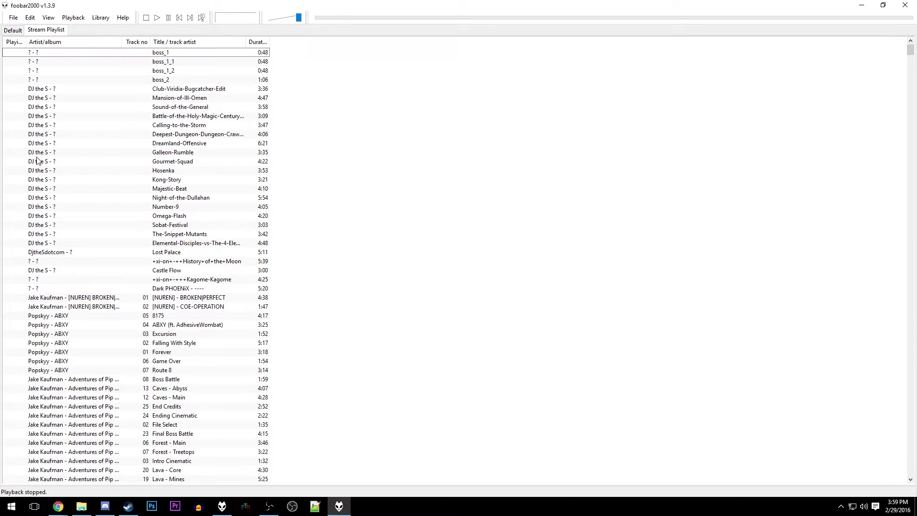
right_click(77, 34)
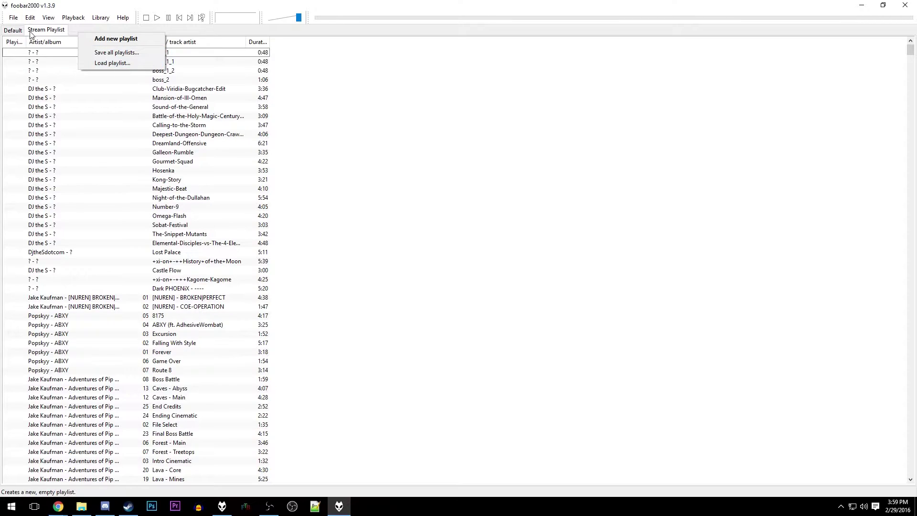
key(Escape)
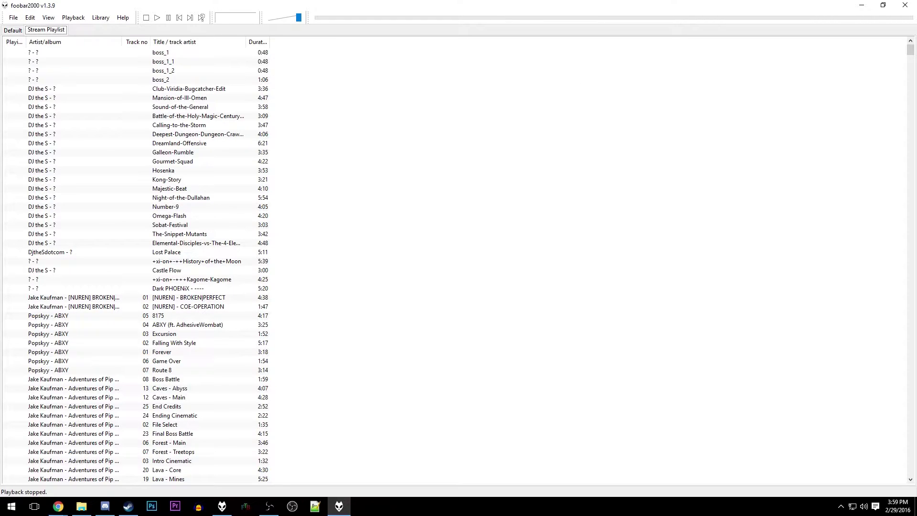
scroll(289, 189, down, 9)
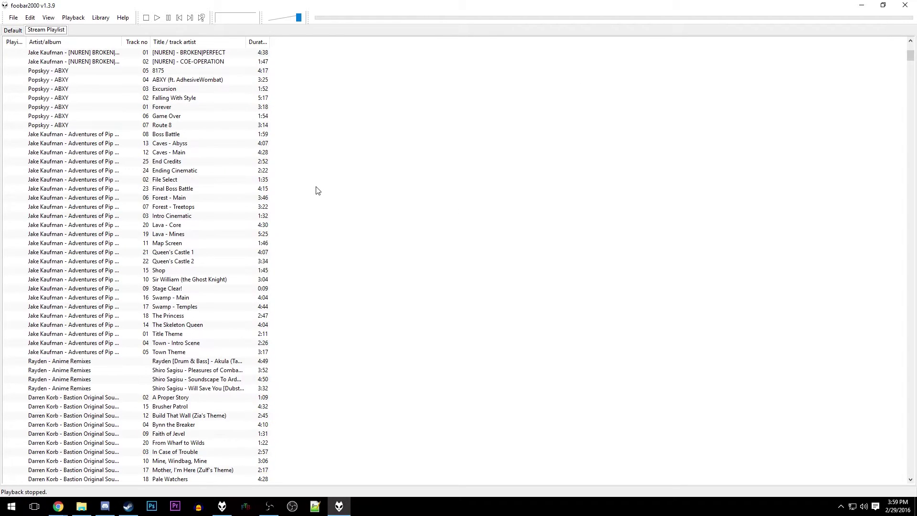
scroll(342, 187, down, 11)
scroll(342, 189, up, 6)
scroll(342, 190, down, 6)
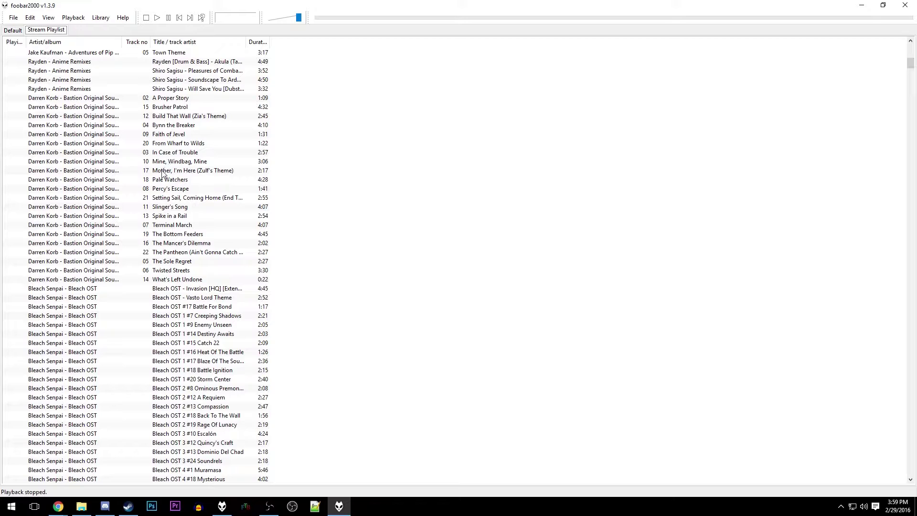
scroll(72, 113, up, 3)
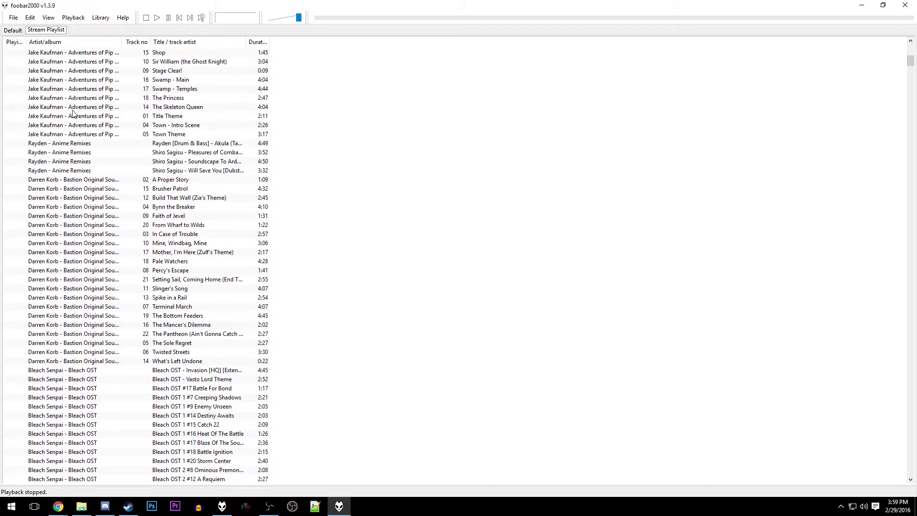
Open the Musical Spectrum visualization and apply the 720p W size preset to its window.
click(49, 18)
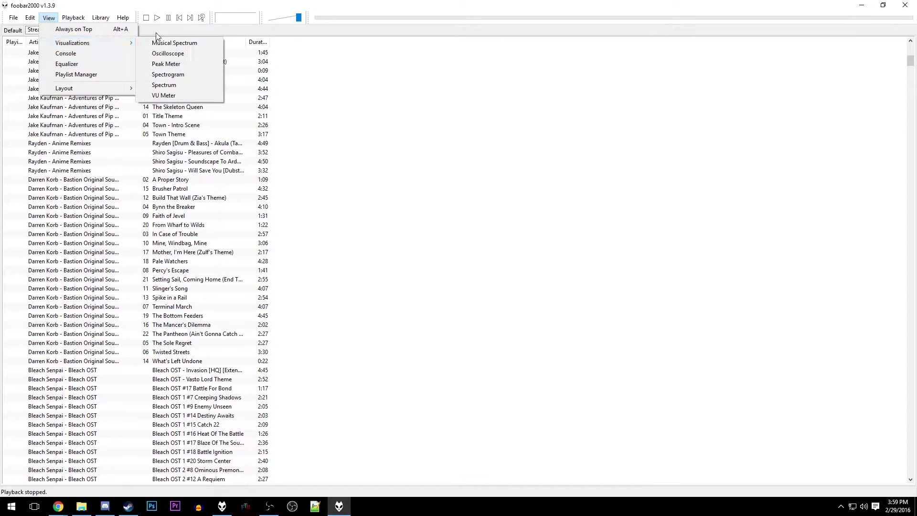
mouse_move(124, 42)
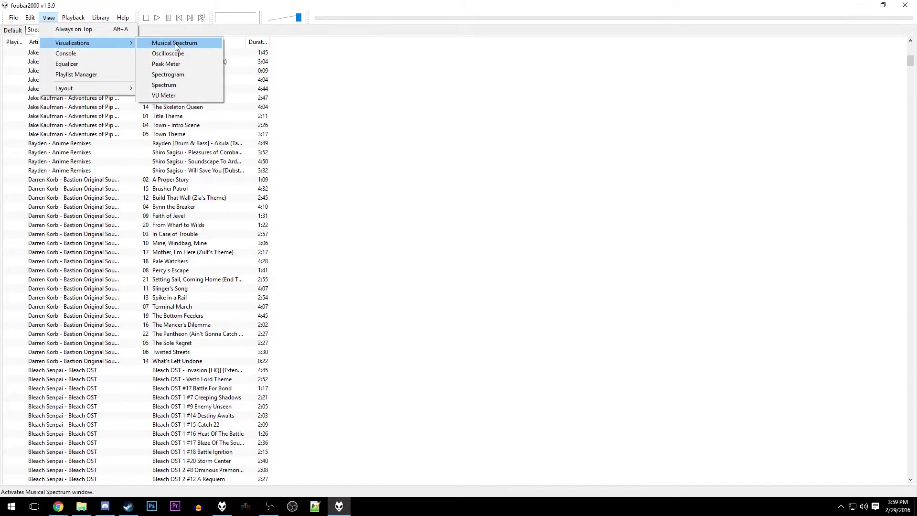
click(204, 43)
drag(205, 45, 454, 51)
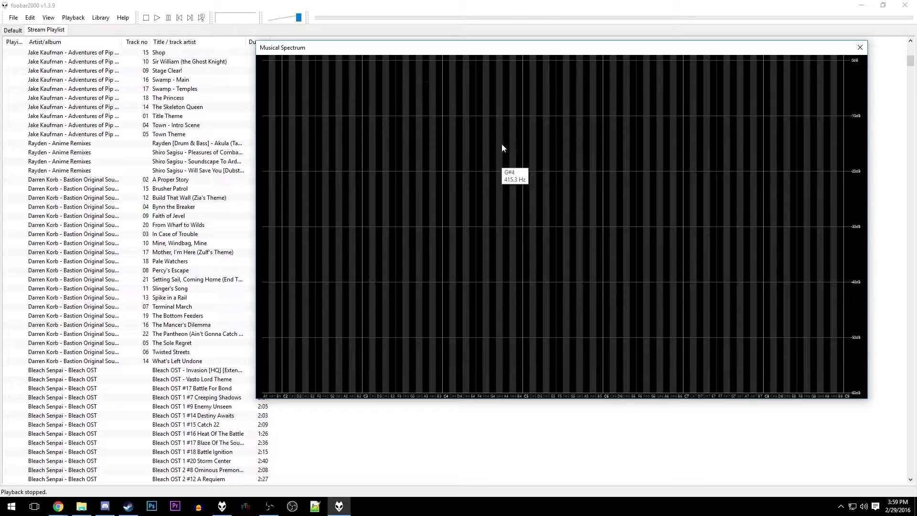
right_click(497, 41)
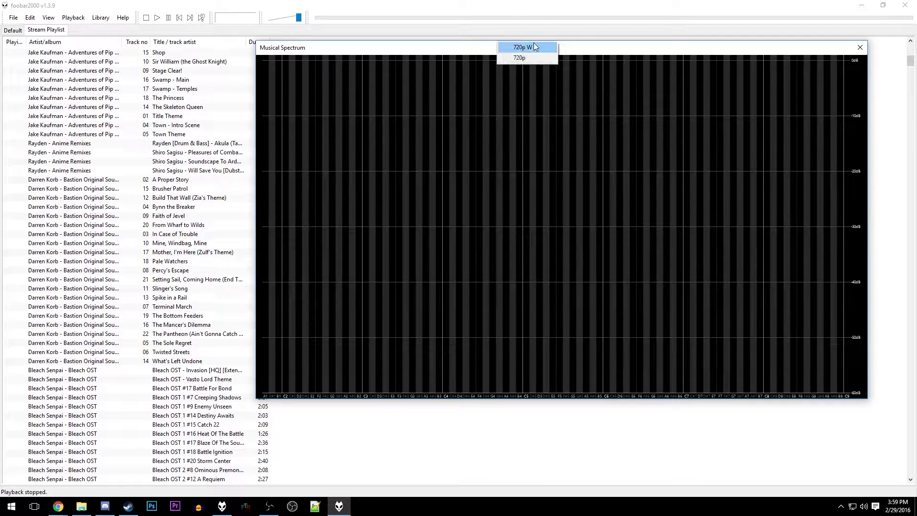
click(501, 48)
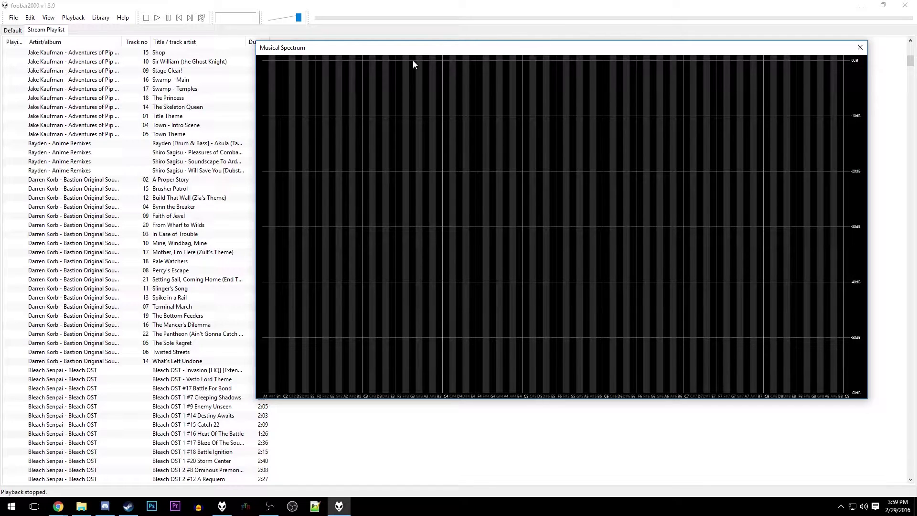
Switch to Sizer's configuration, examine the width and height of the 720p W preset, and close the dialog.
click(841, 506)
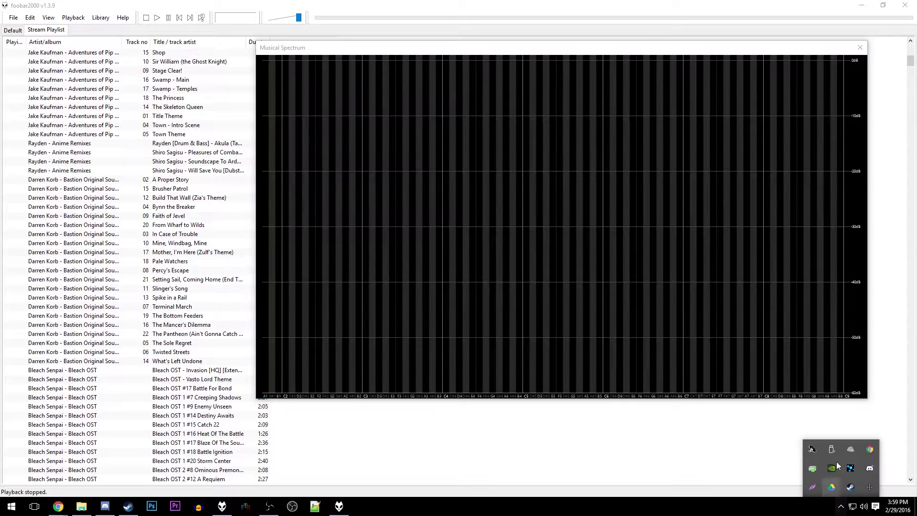
double_click(870, 487)
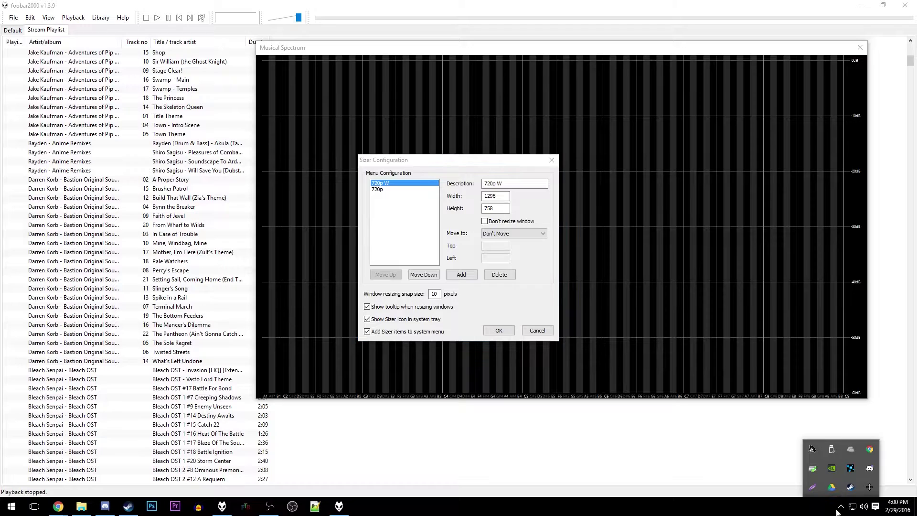
click(428, 246)
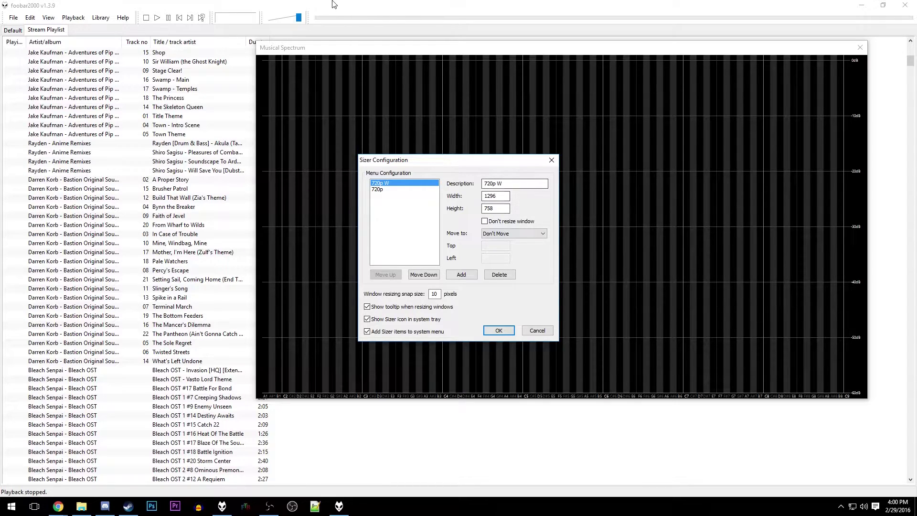
click(497, 329)
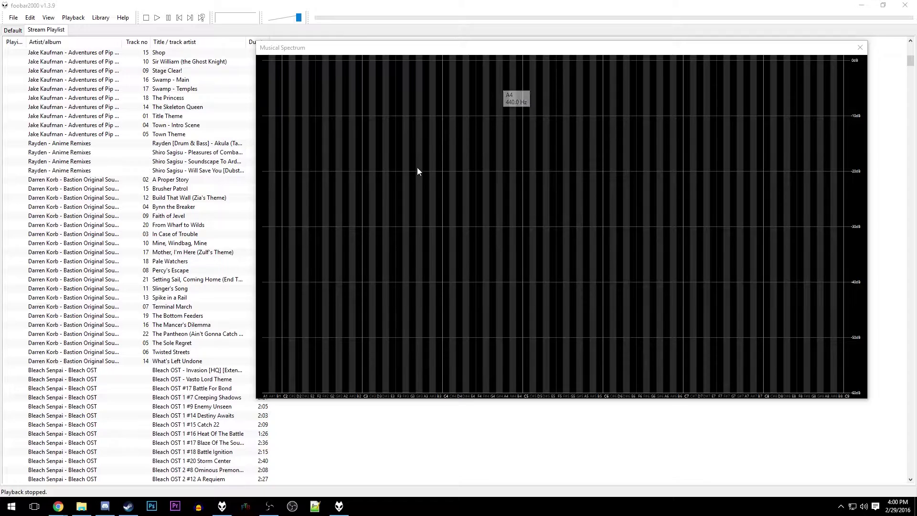
In the Musical Spectrum options, turn off the right and bottom labels, horizontal and vertical gridlines, tooltips and black keys.
drag(391, 49, 354, 62)
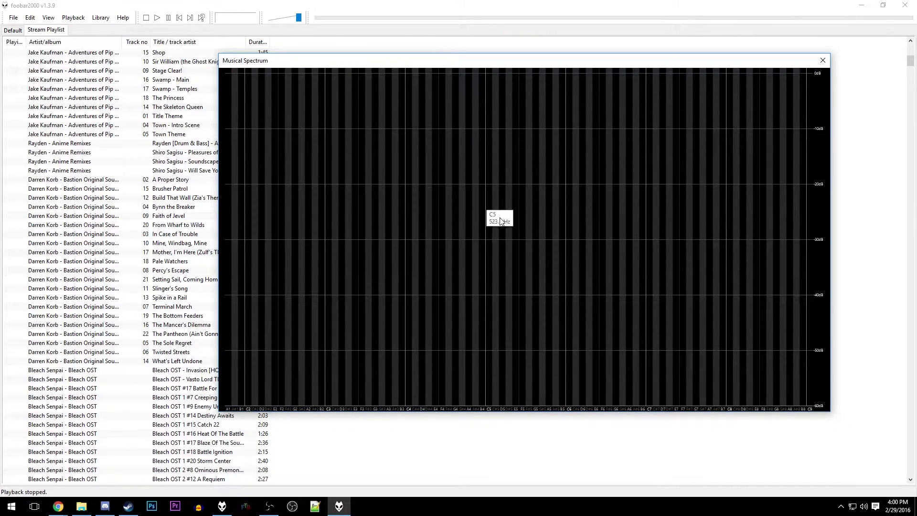
right_click(356, 173)
click(421, 195)
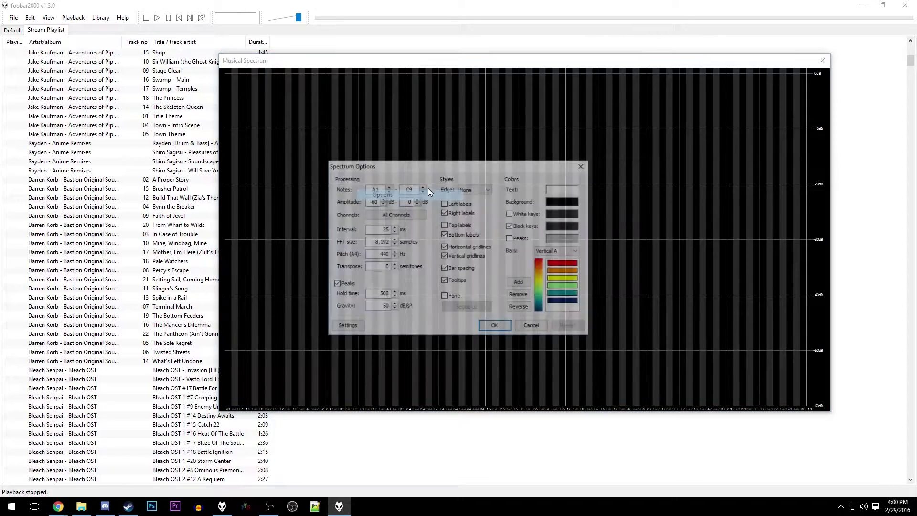
drag(478, 171, 530, 145)
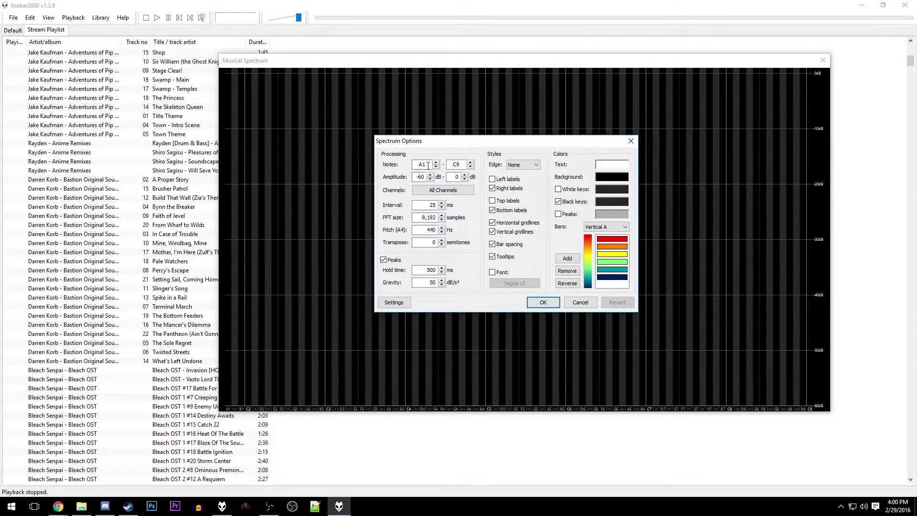
click(516, 189)
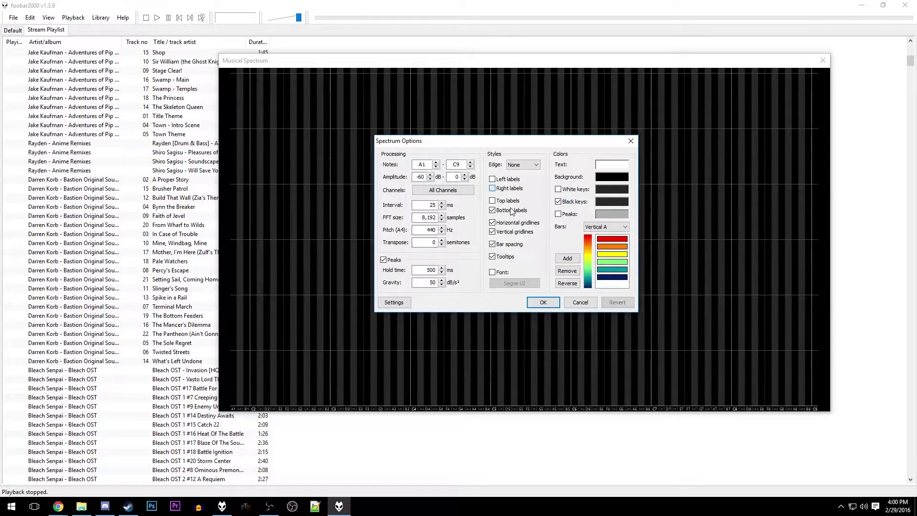
click(512, 210)
click(513, 223)
click(513, 232)
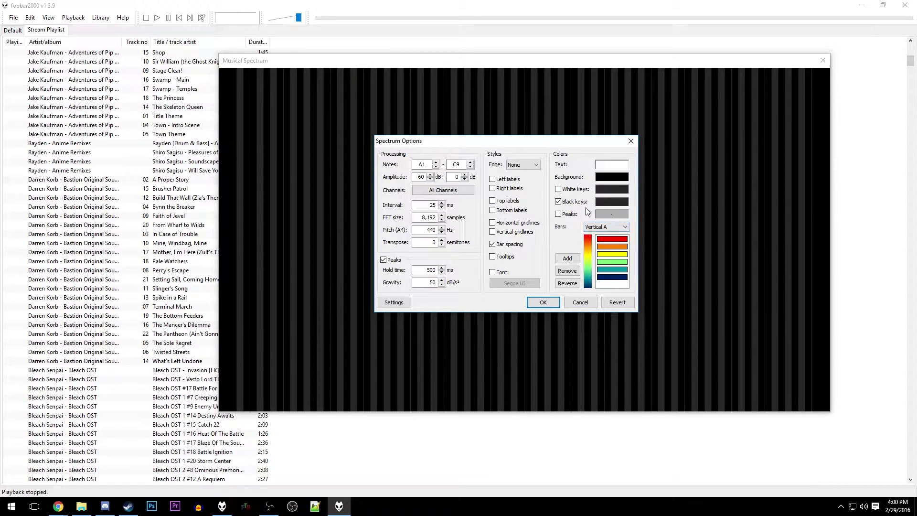
click(559, 202)
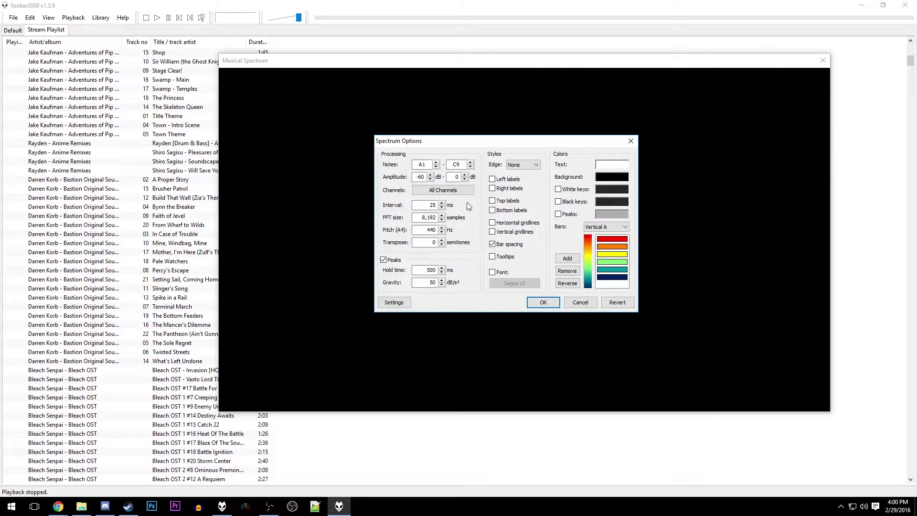
Start music playback and move the Spectrum Options dialog clear of most of the spectrum bars.
click(158, 19)
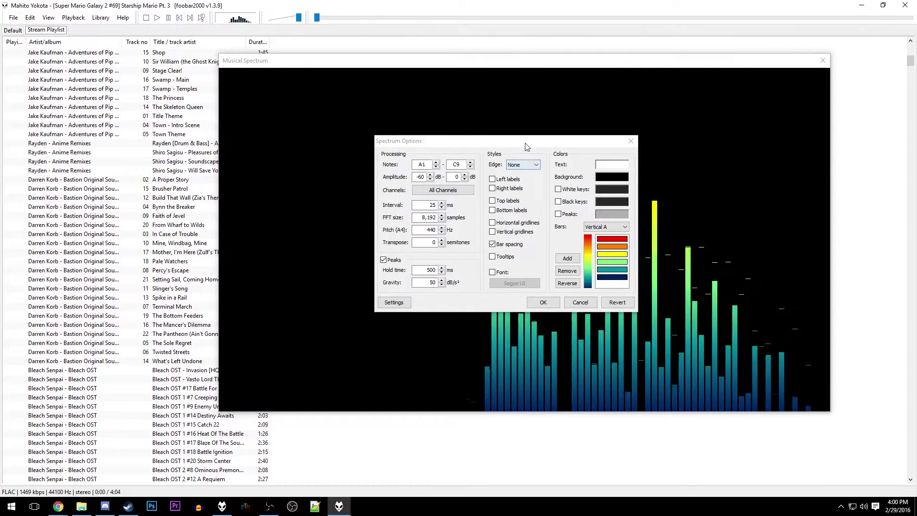
drag(527, 143, 709, 46)
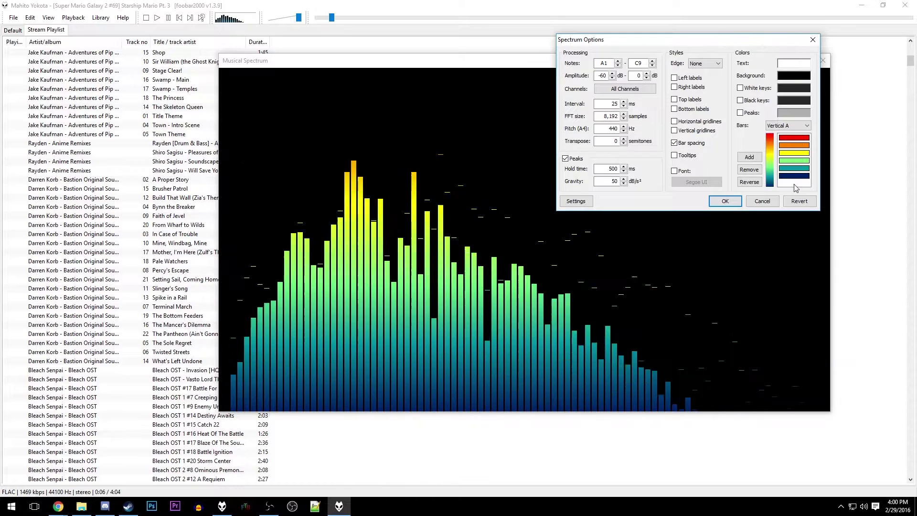
Try the bar color styles Vertical B, Vertical C, Horizontal A, Horizontal B and Horizontal C, and return to Vertical A.
click(791, 140)
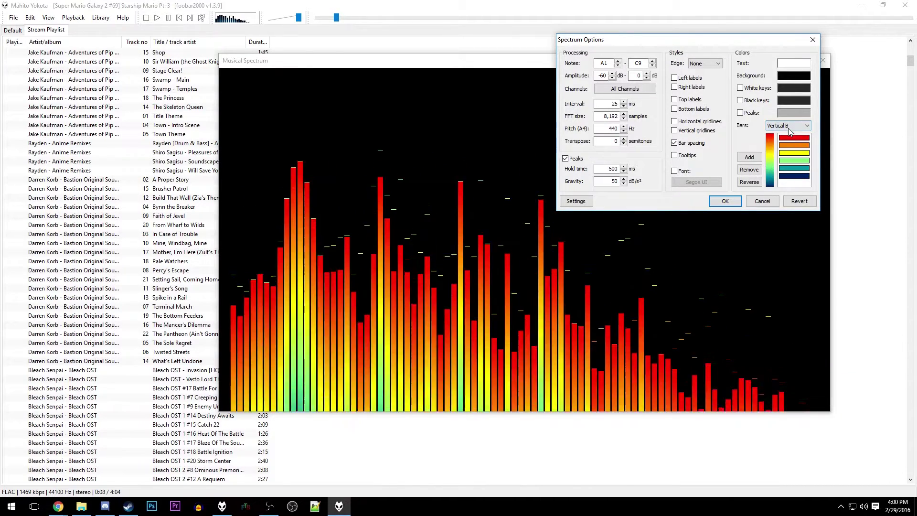
click(788, 125)
click(793, 147)
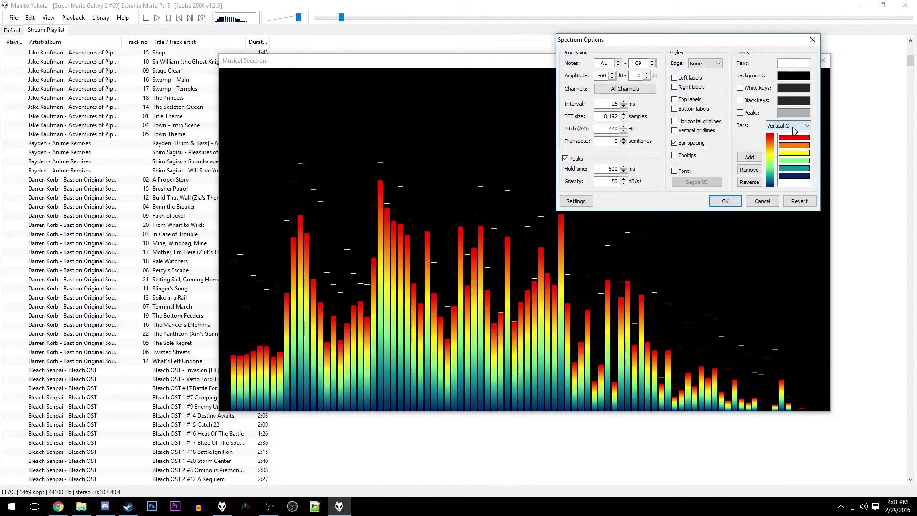
click(788, 125)
click(796, 153)
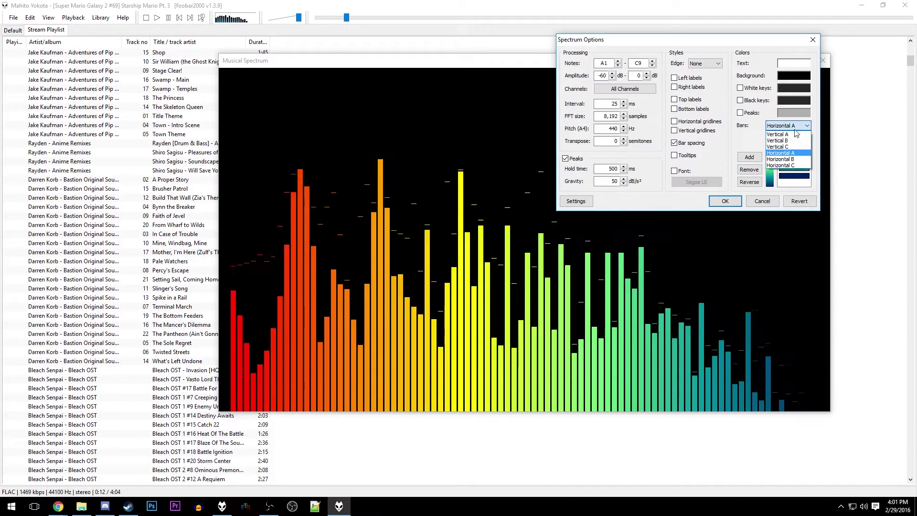
click(794, 159)
click(791, 127)
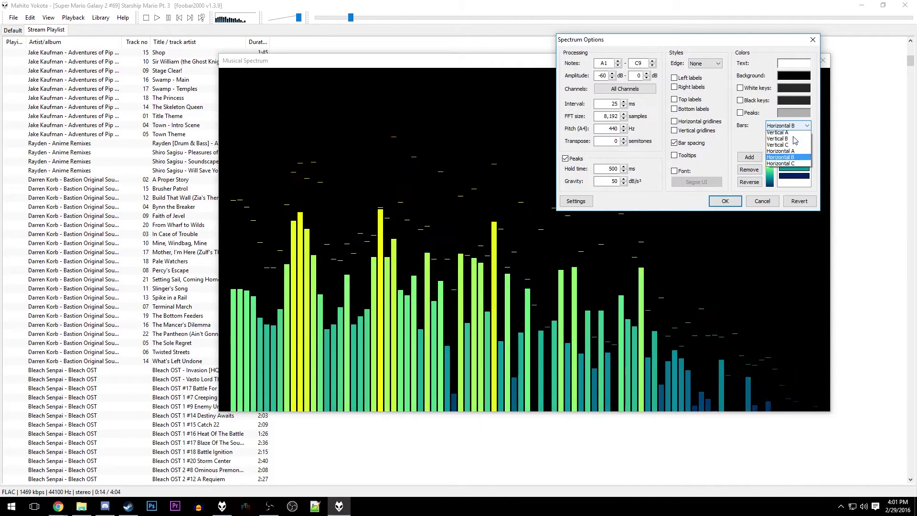
click(793, 167)
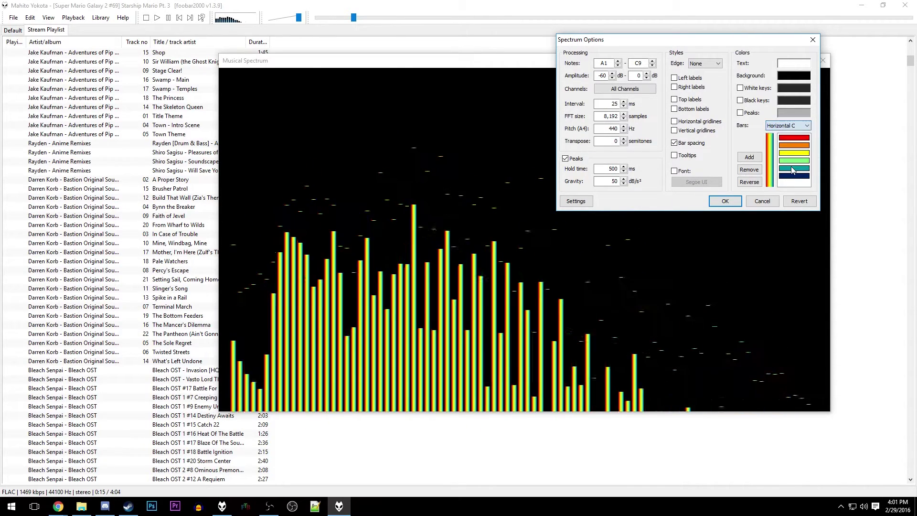
click(787, 136)
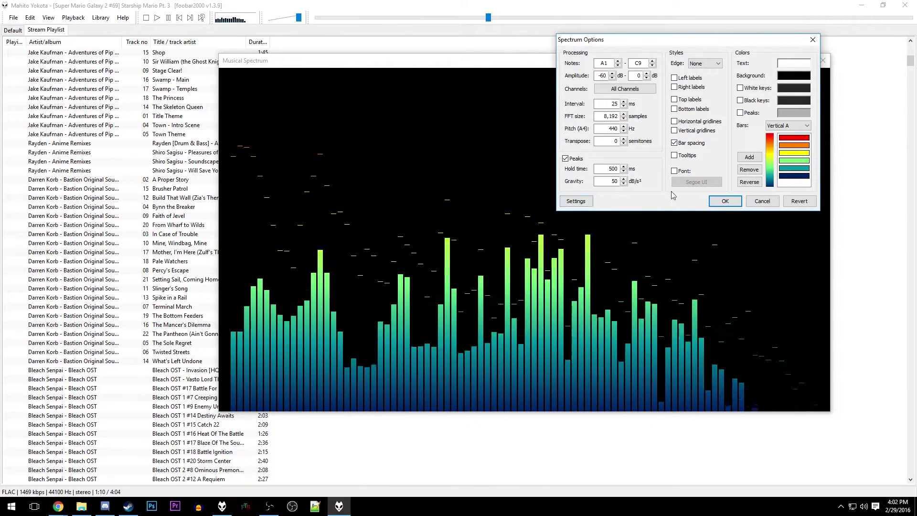
Import the saved spectrum settings file into the Spectrum Options and check the definition of the green background color.
click(587, 201)
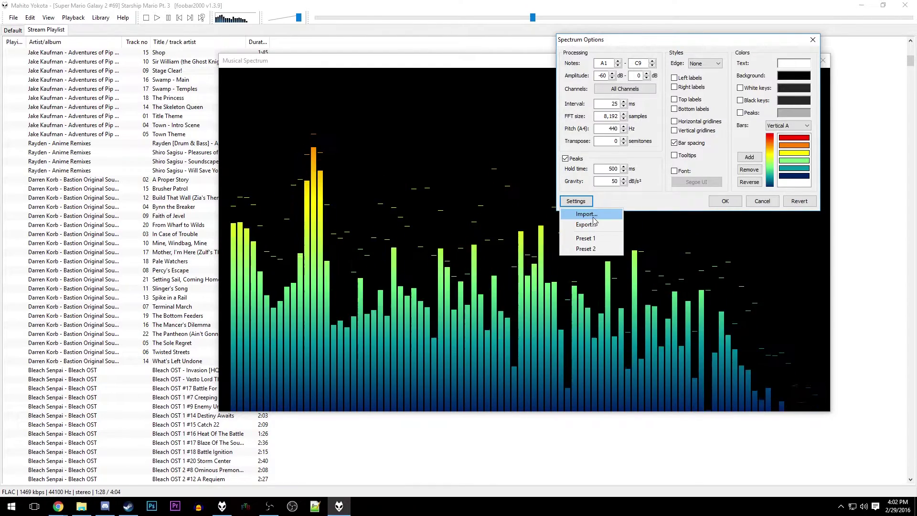
click(586, 214)
click(686, 142)
double_click(685, 142)
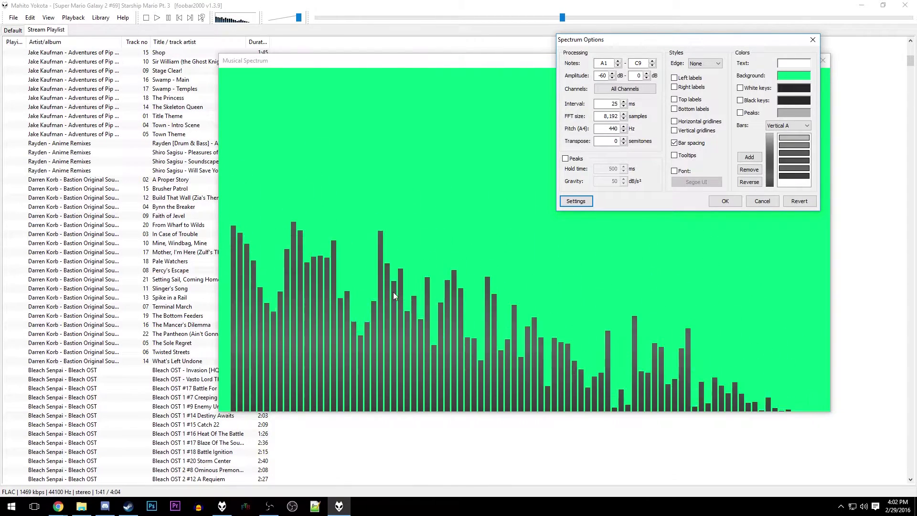
click(795, 77)
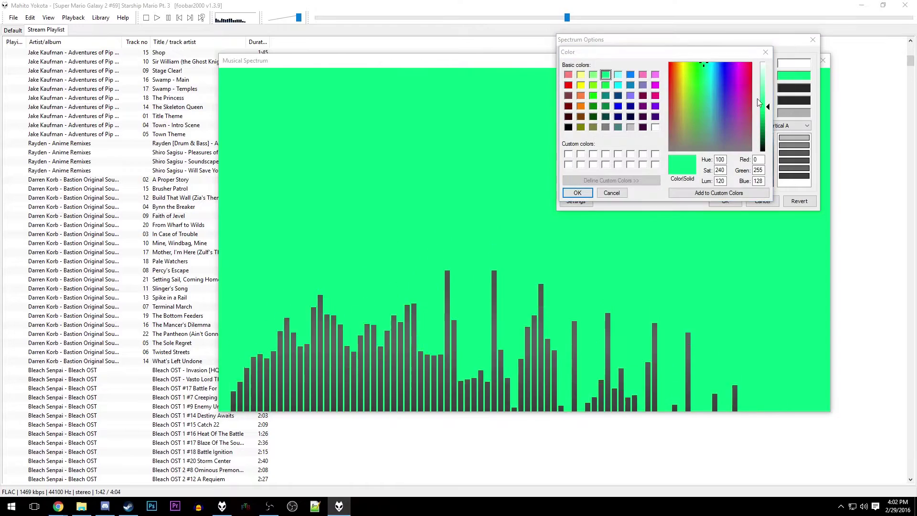
click(765, 52)
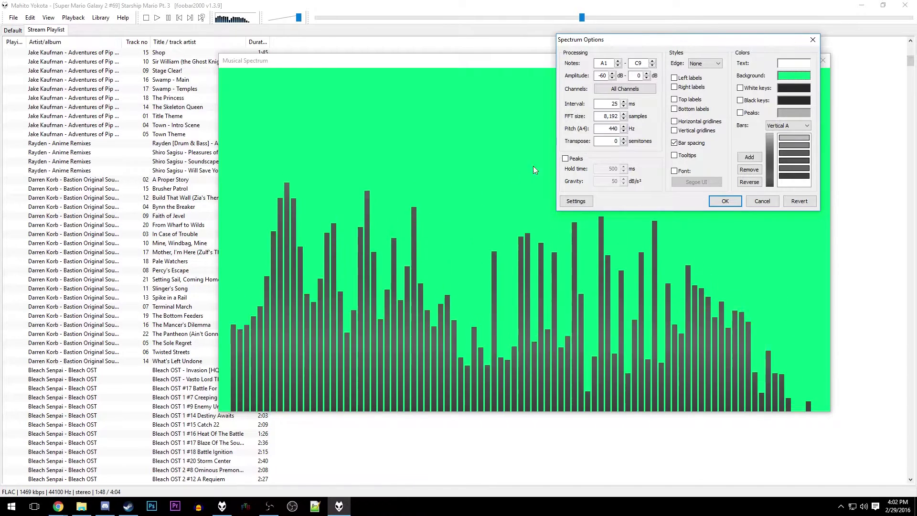
Try the peaks display against the green background, turn it back off, and accept the spectrum options.
click(566, 159)
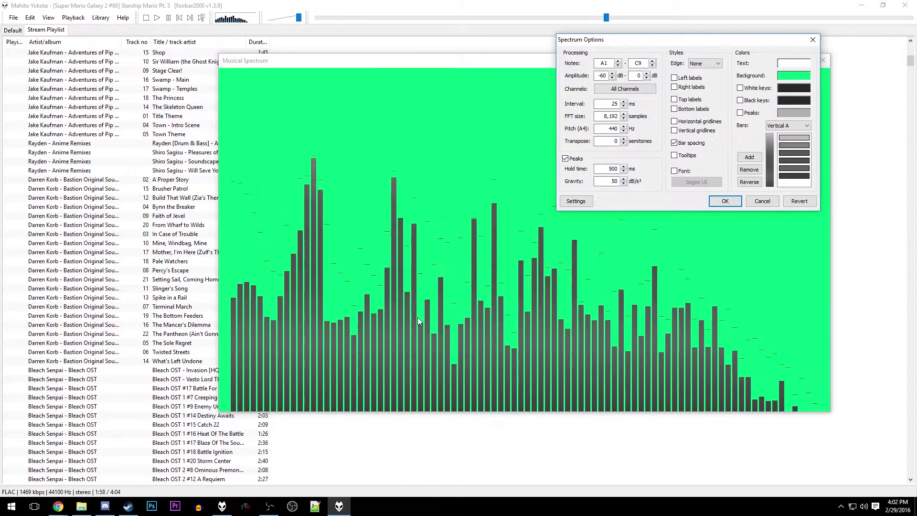
click(566, 158)
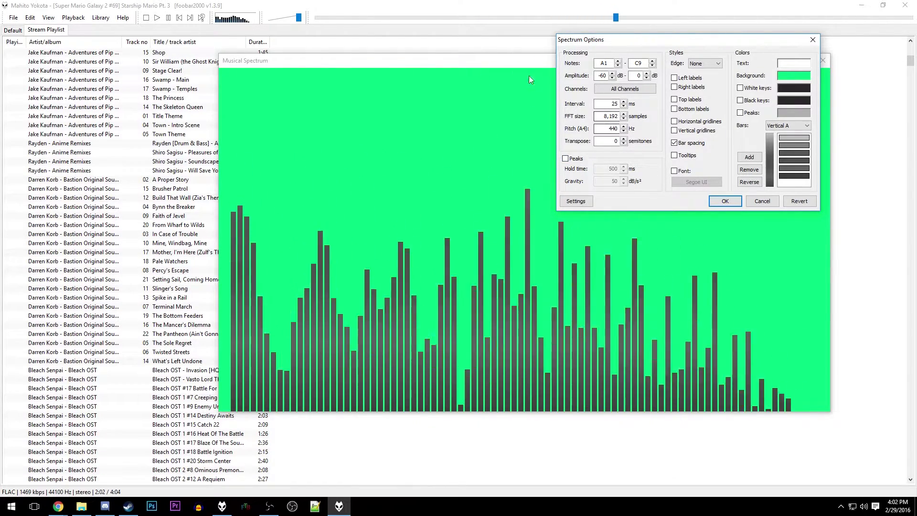
drag(587, 40, 492, 96)
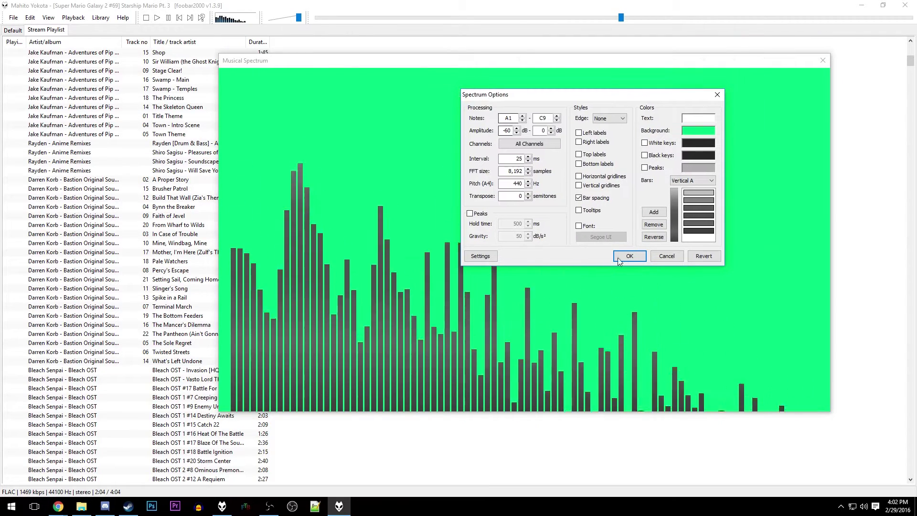
click(635, 255)
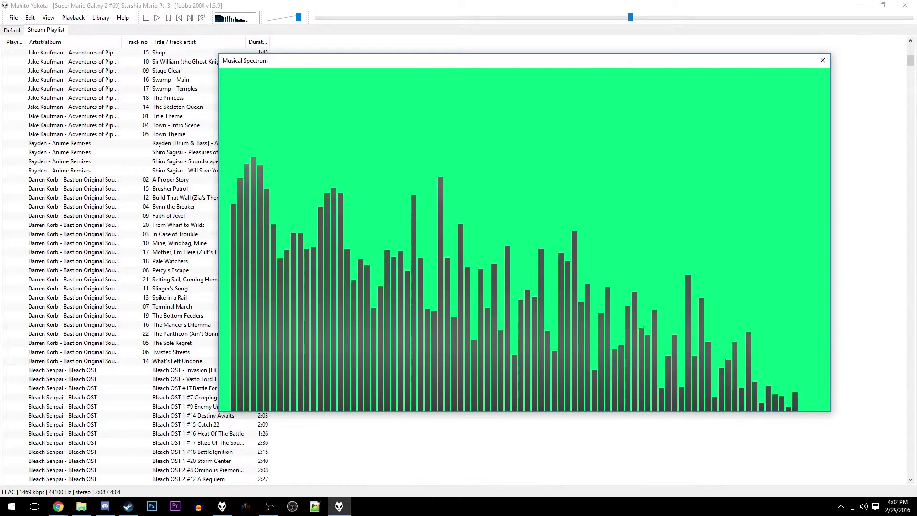
Switch to Open Broadcaster Software and delete the Music source from the Monitor scene.
key(alt+Tab)
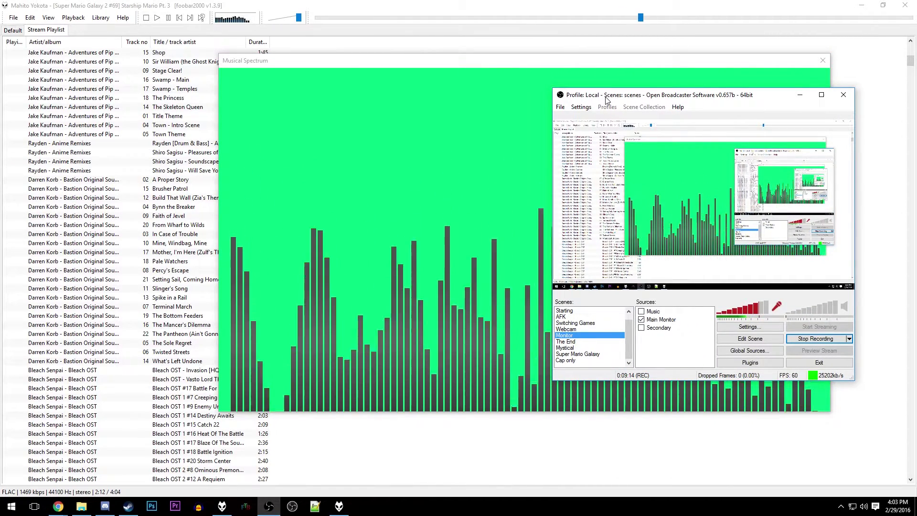
drag(606, 98, 628, 69)
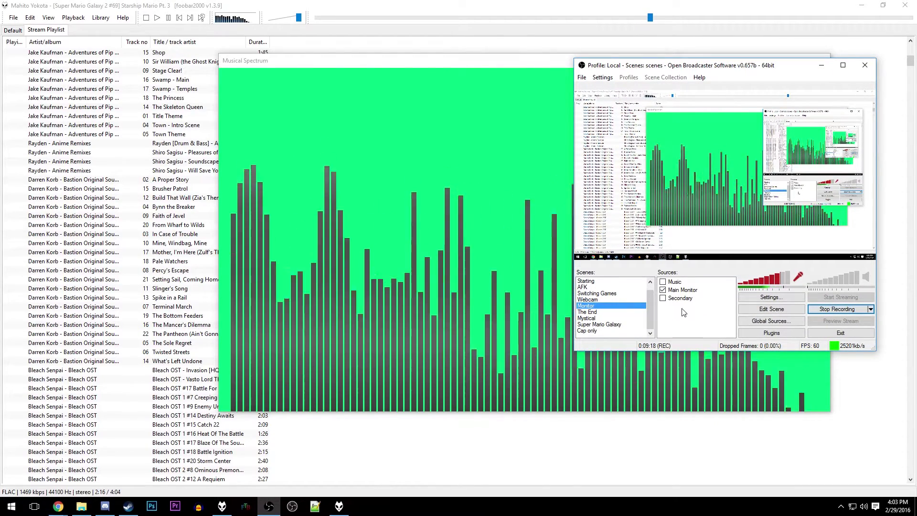
click(683, 282)
key(Delete)
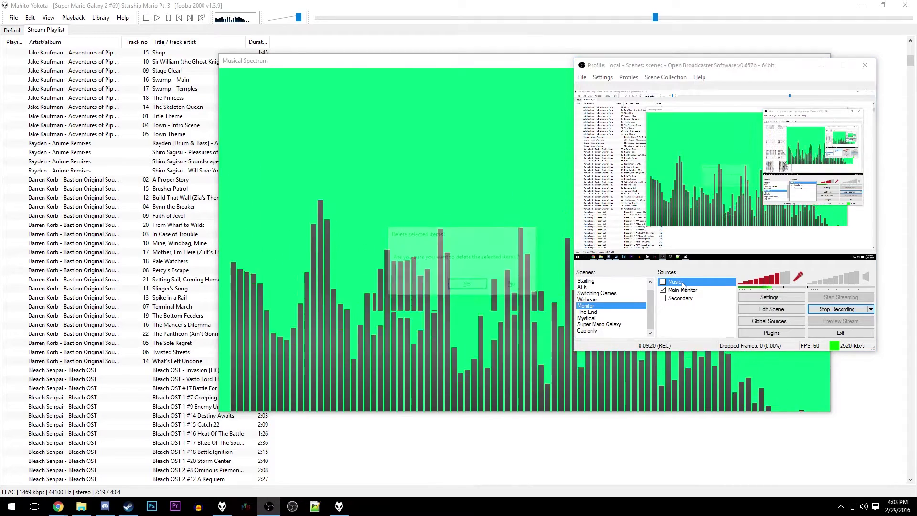
key(Return)
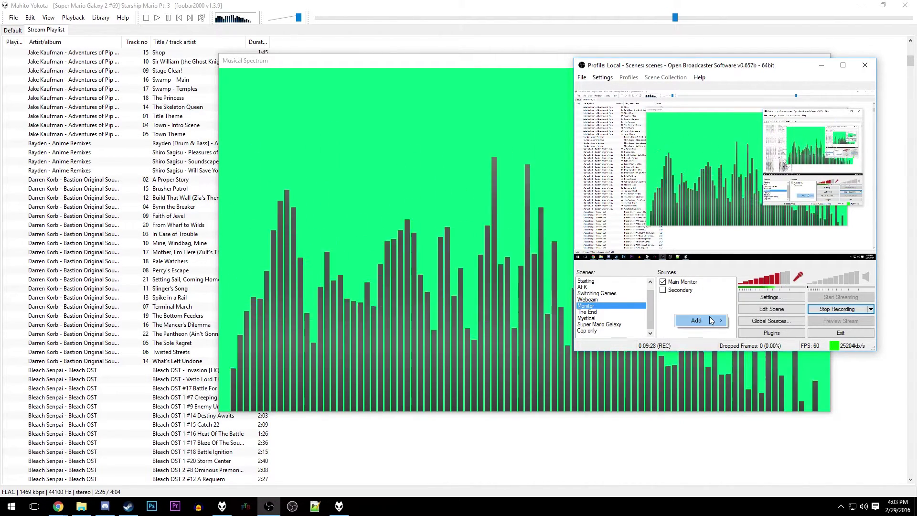
Add a window capture source named Music for the Musical Spectrum inner window, with mouse cursor capture turned off.
right_click(676, 318)
mouse_move(678, 319)
click(760, 321)
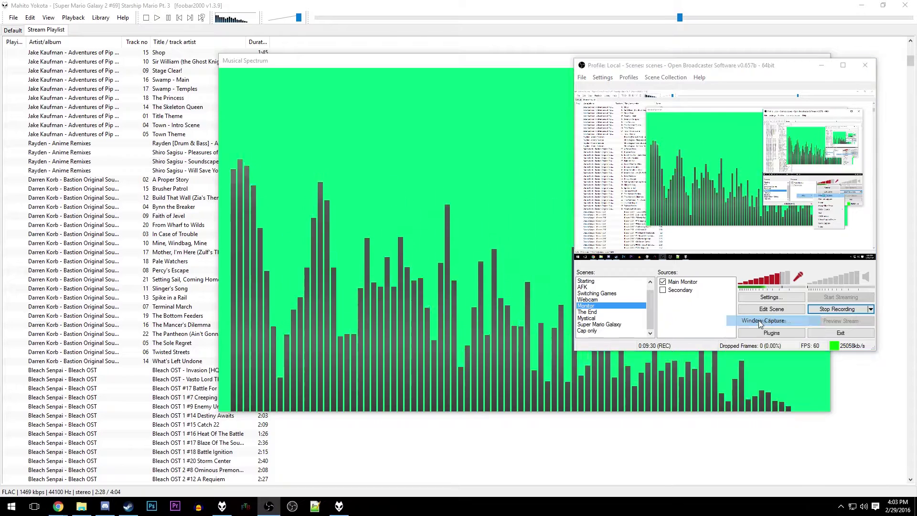
text(Music)
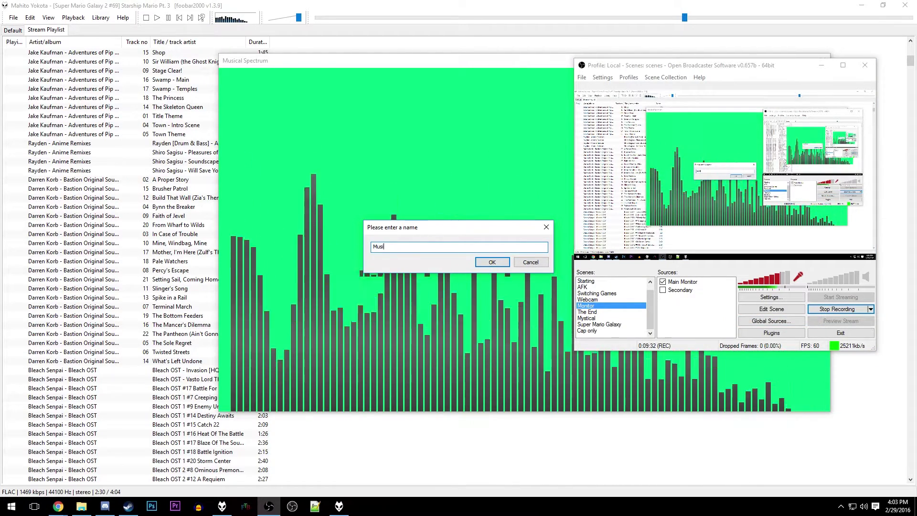
key(Return)
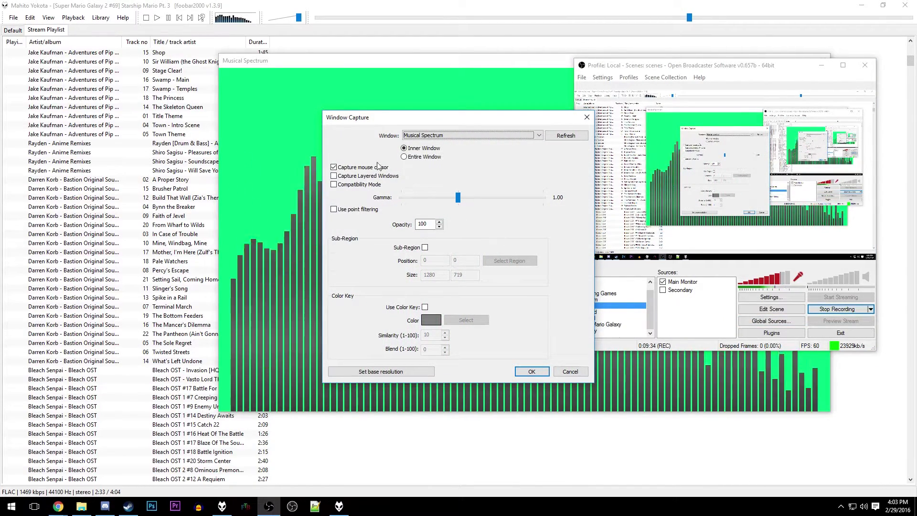
click(334, 167)
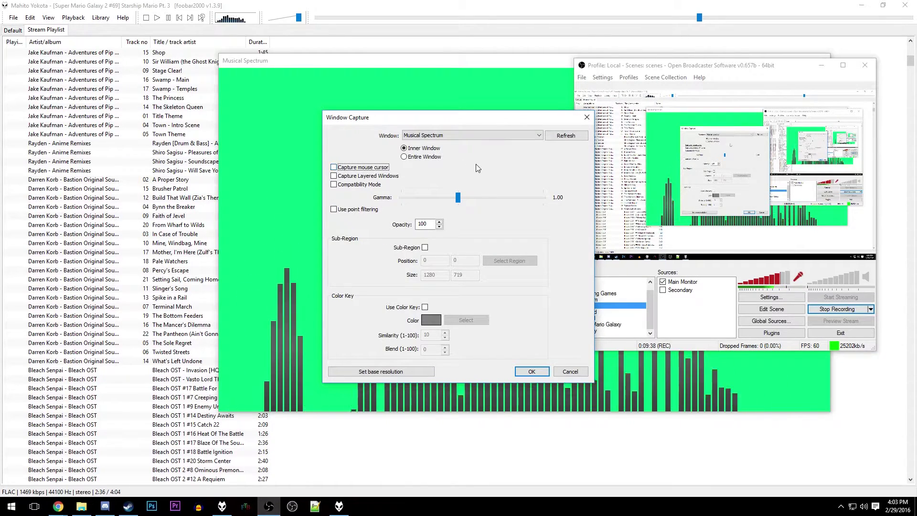
click(434, 135)
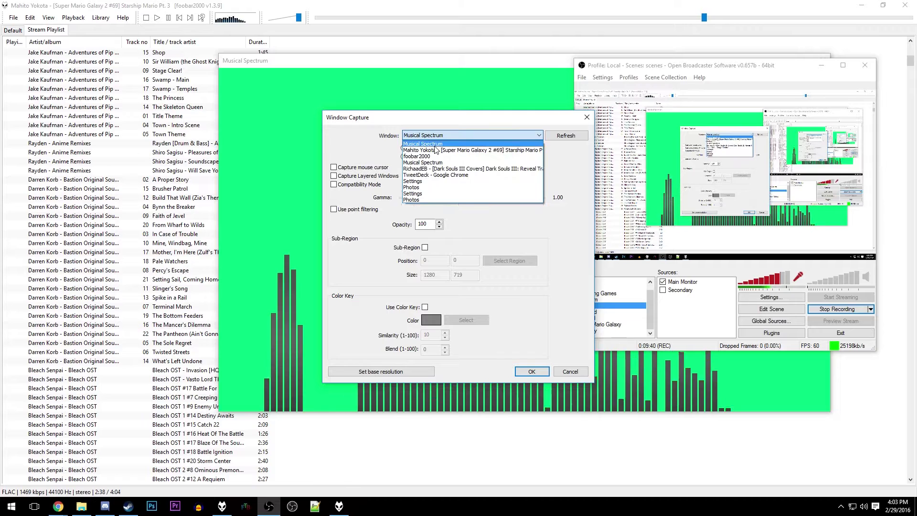
click(430, 144)
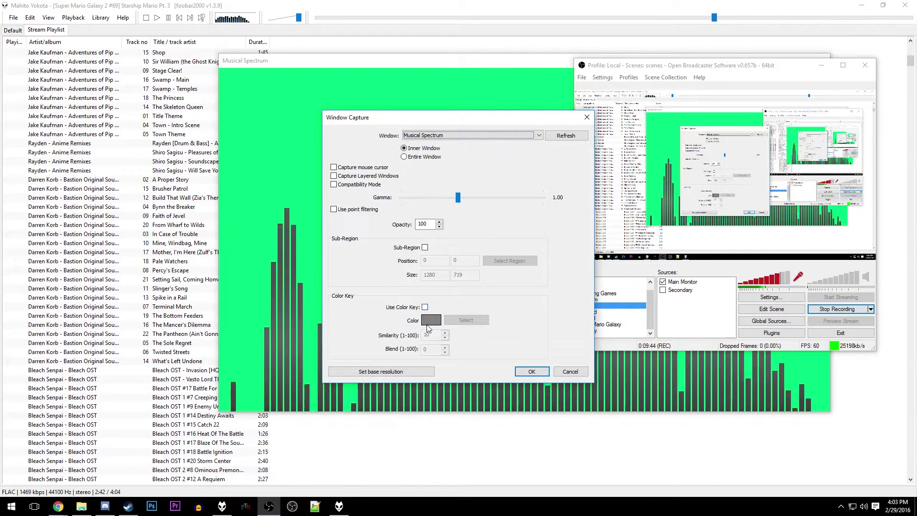
Enable the color key with the green sampled from the Musical Spectrum background, and accept the window capture settings.
click(425, 307)
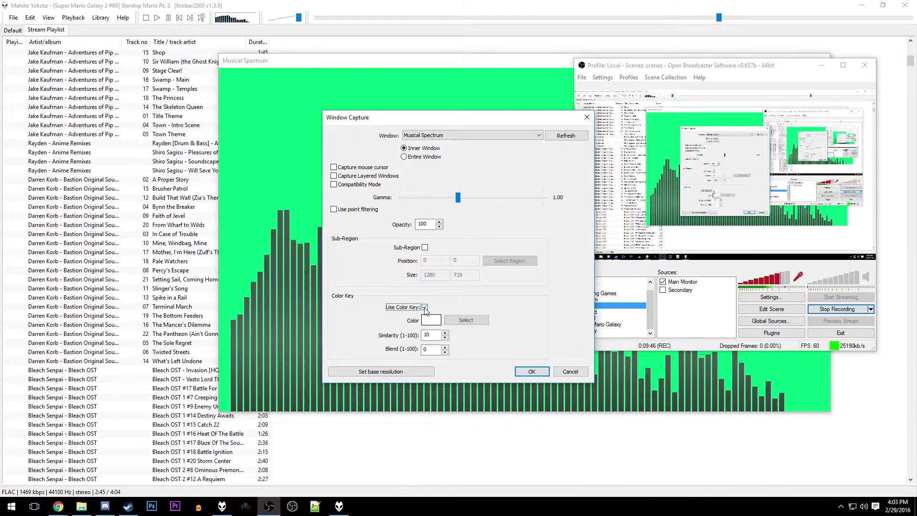
click(466, 321)
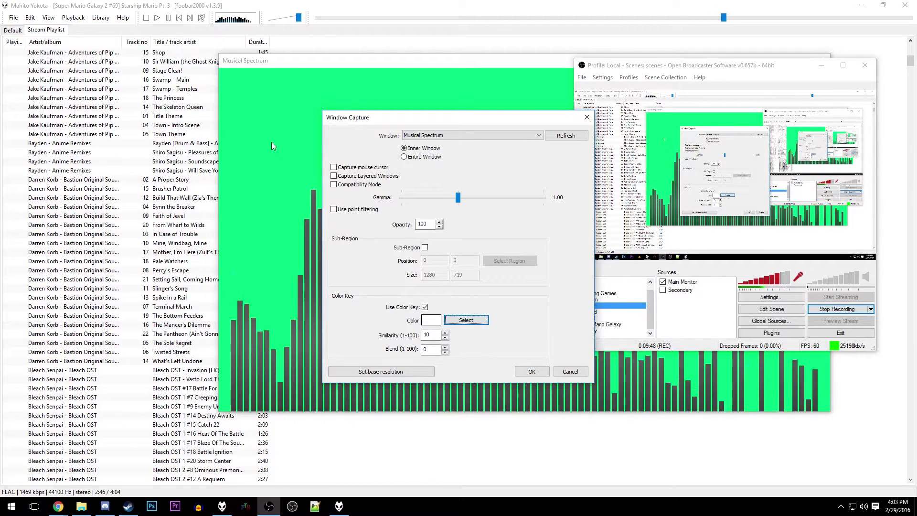
click(262, 93)
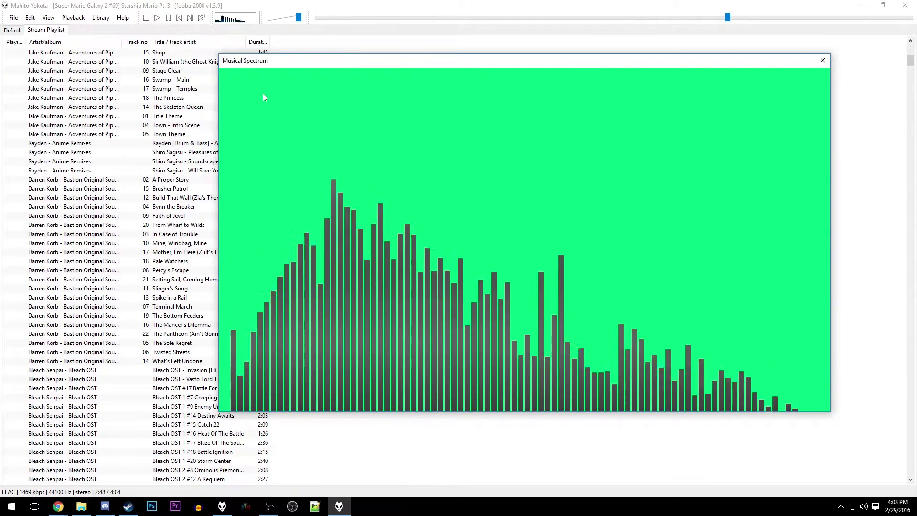
click(267, 508)
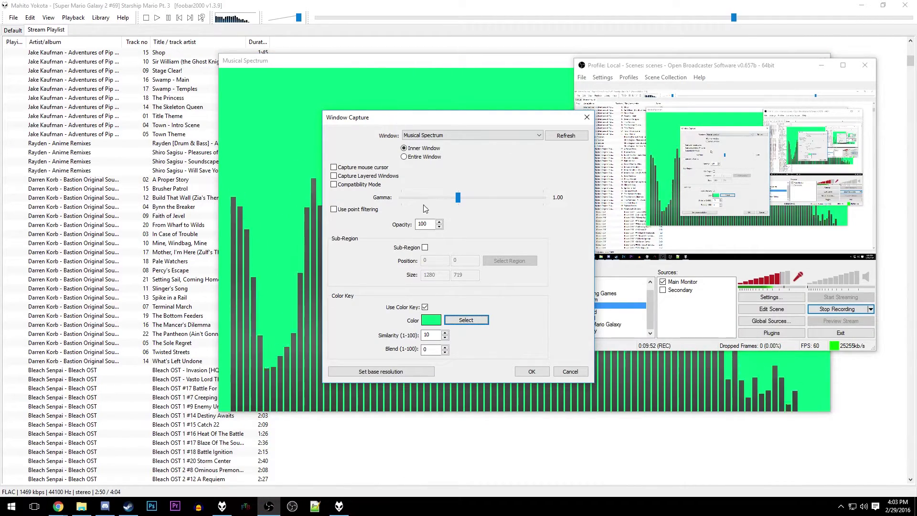
click(531, 372)
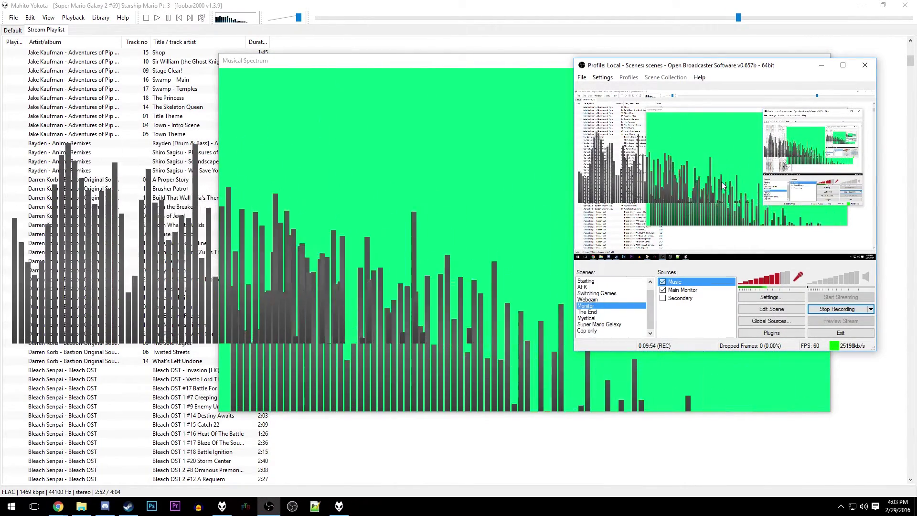
Enable scene editing, enlarge the Music source to fill the whole preview, and reposition the Open Broadcaster Software window.
click(772, 309)
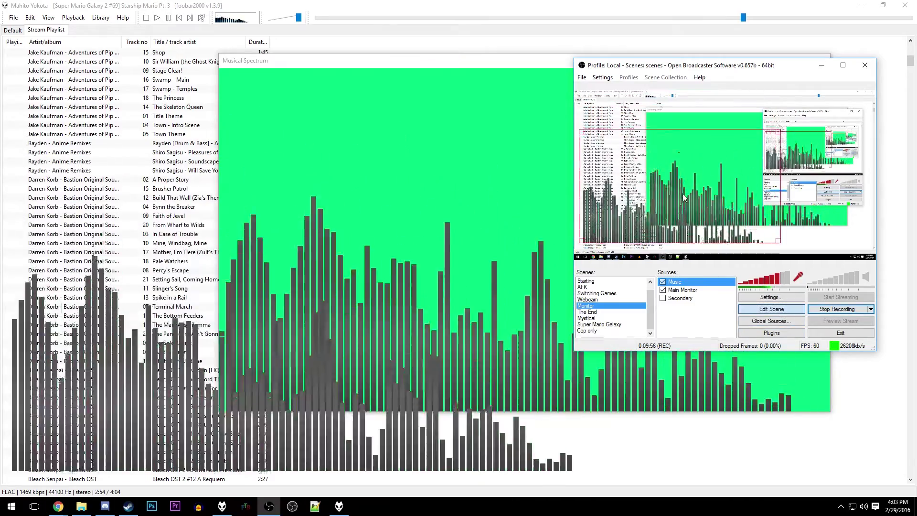
drag(678, 207, 698, 221)
right_click(690, 190)
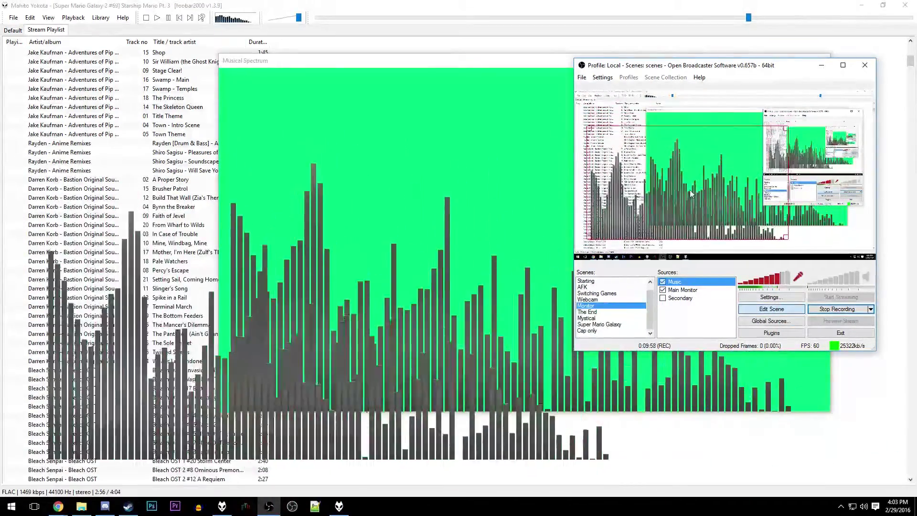
click(688, 215)
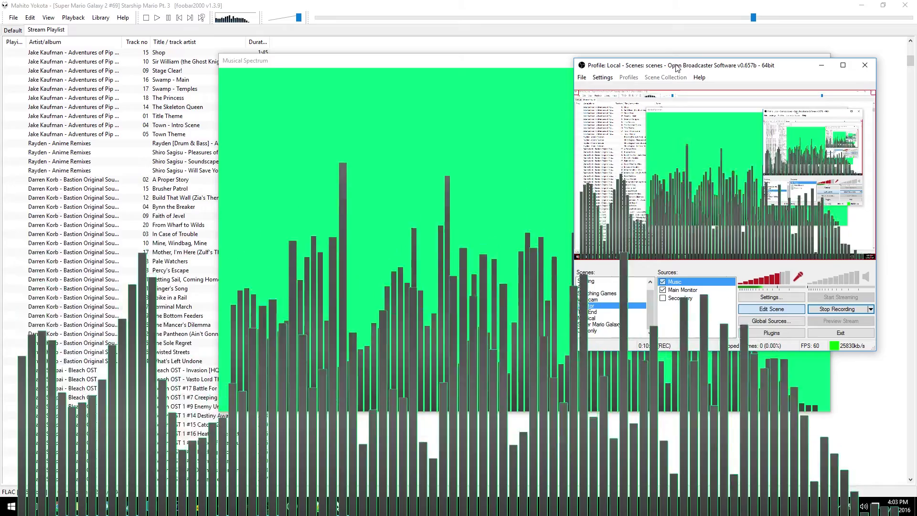
drag(677, 68, 866, 71)
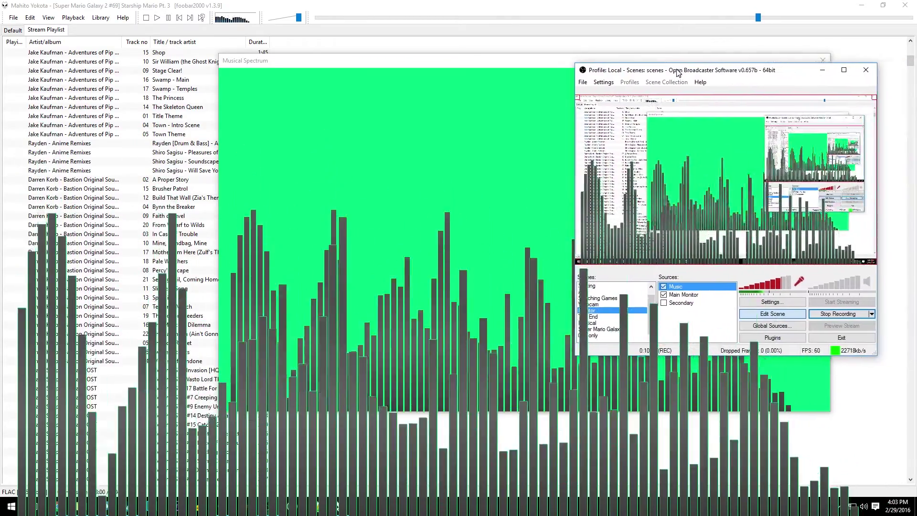
drag(679, 73, 597, 88)
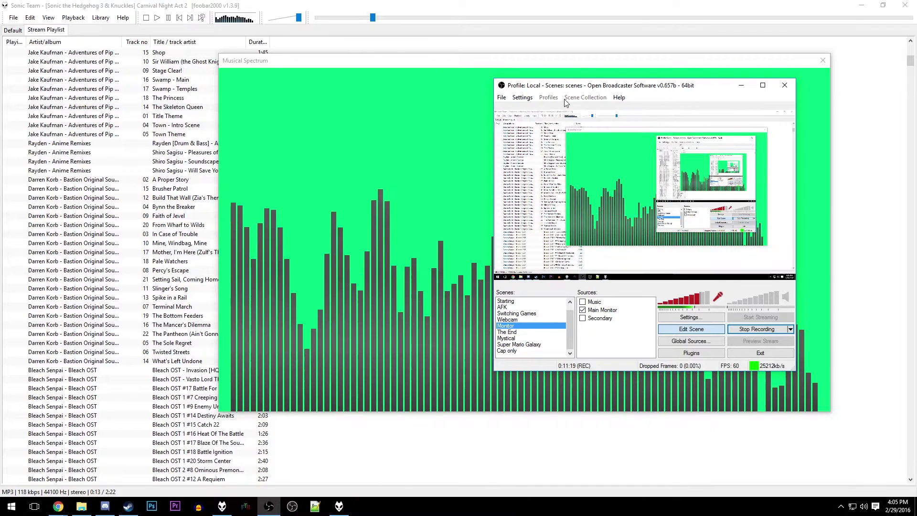
Switch to OBS Studio and create a new window capture source named Music in the current scene.
click(457, 129)
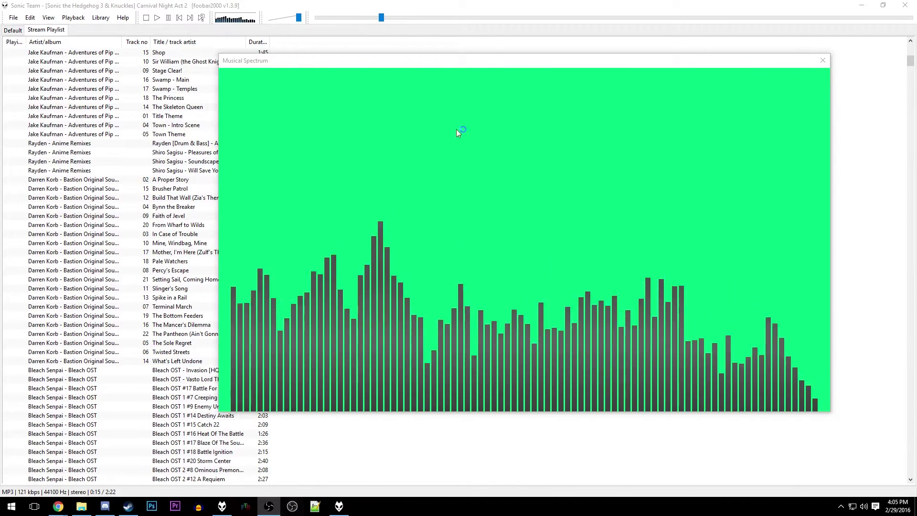
key(alt+Tab)
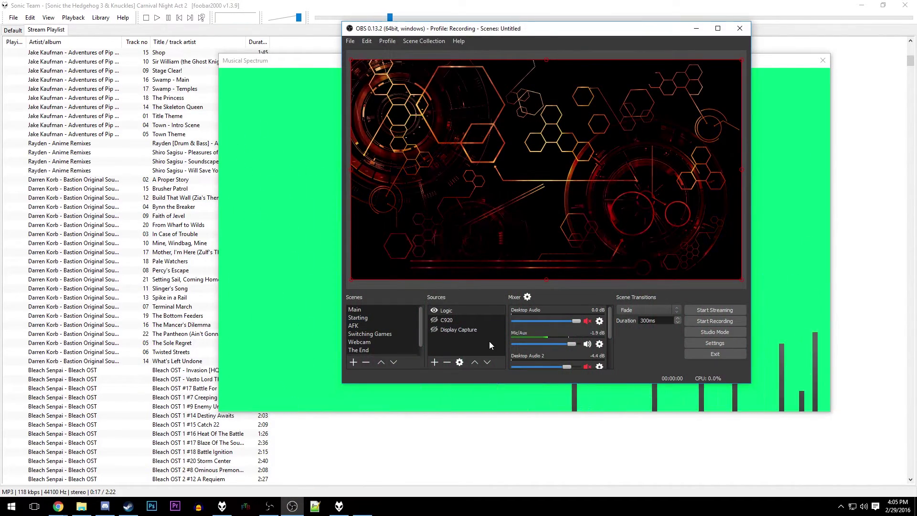
click(450, 336)
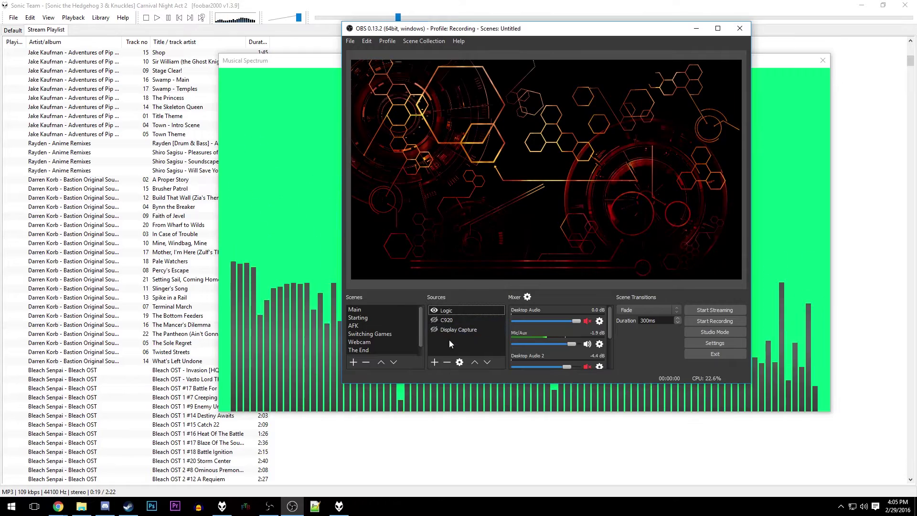
right_click(449, 339)
mouse_move(473, 347)
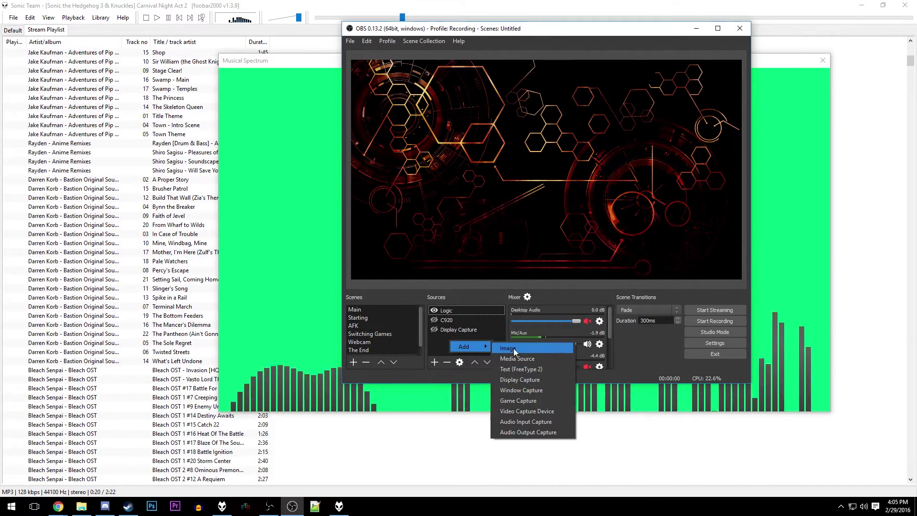
click(533, 404)
text(M)
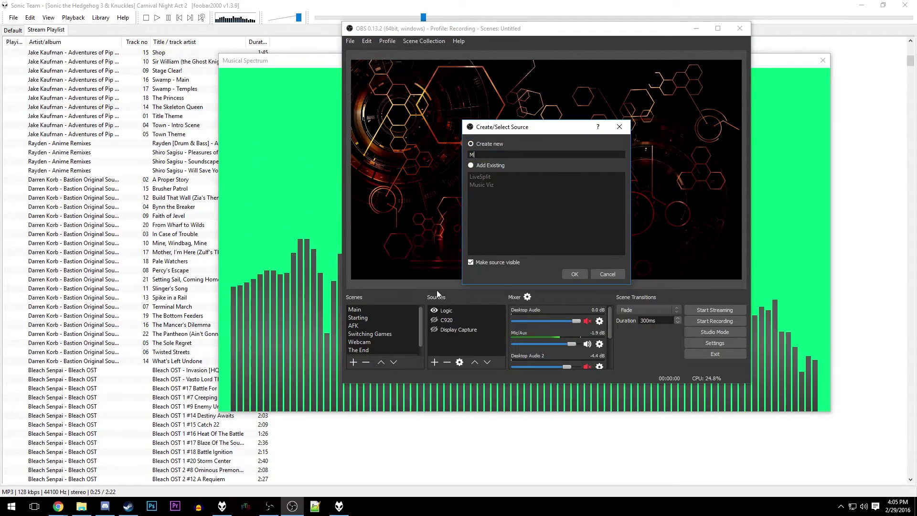
text(usic)
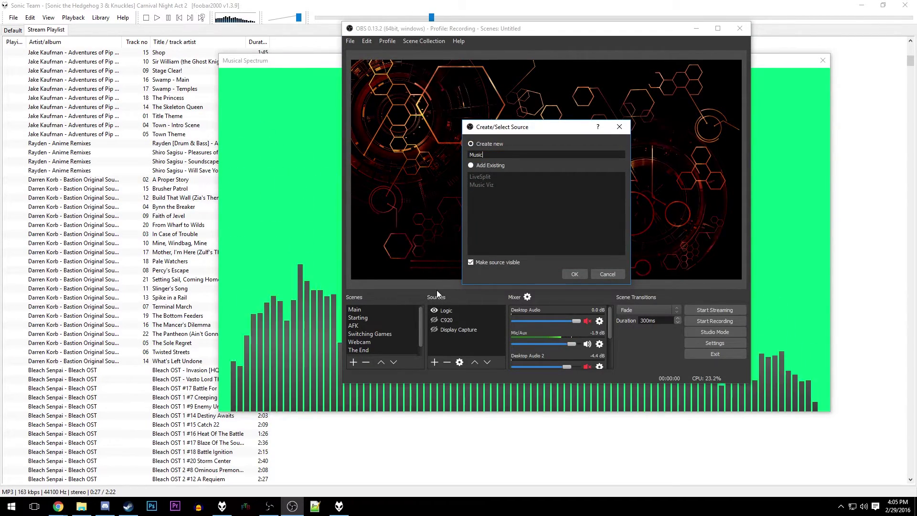
click(575, 274)
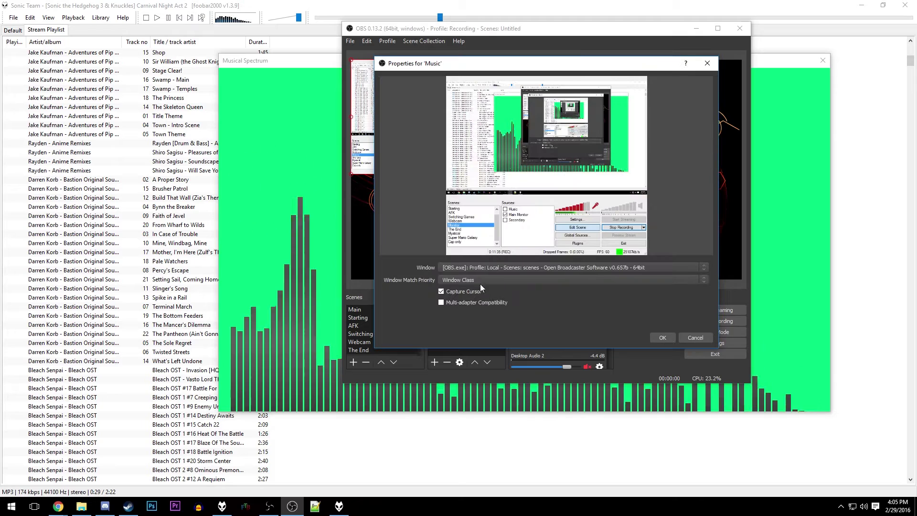
Set the Music source to capture the [foobar2000.exe]: Musical Spectrum window, with cursor capture turned off.
click(480, 268)
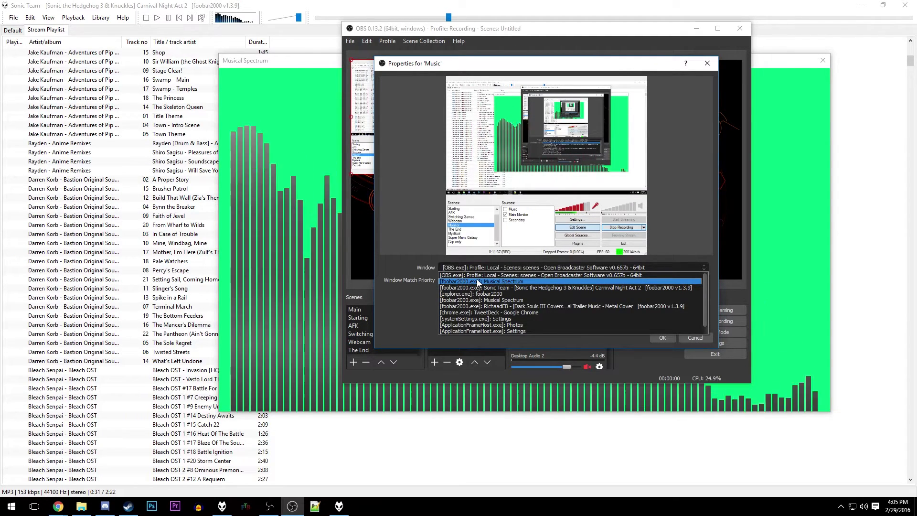
click(479, 282)
click(672, 336)
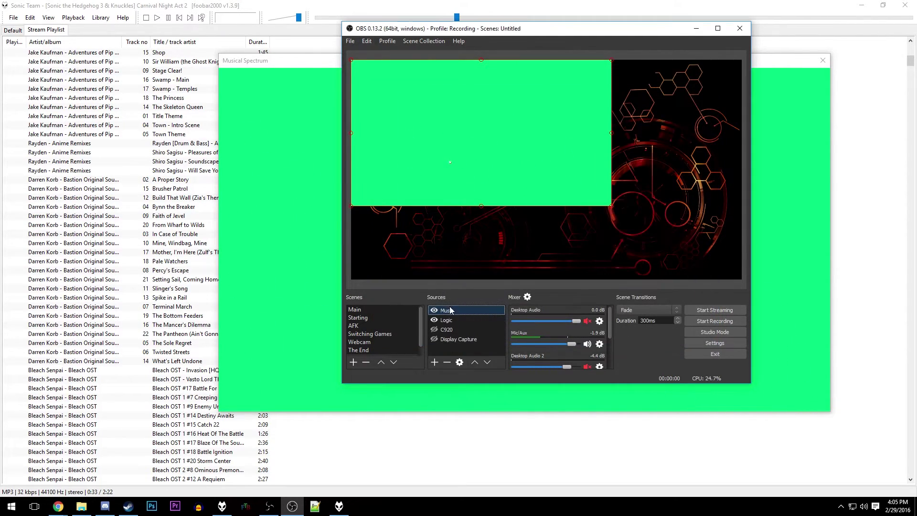
right_click(450, 310)
click(470, 474)
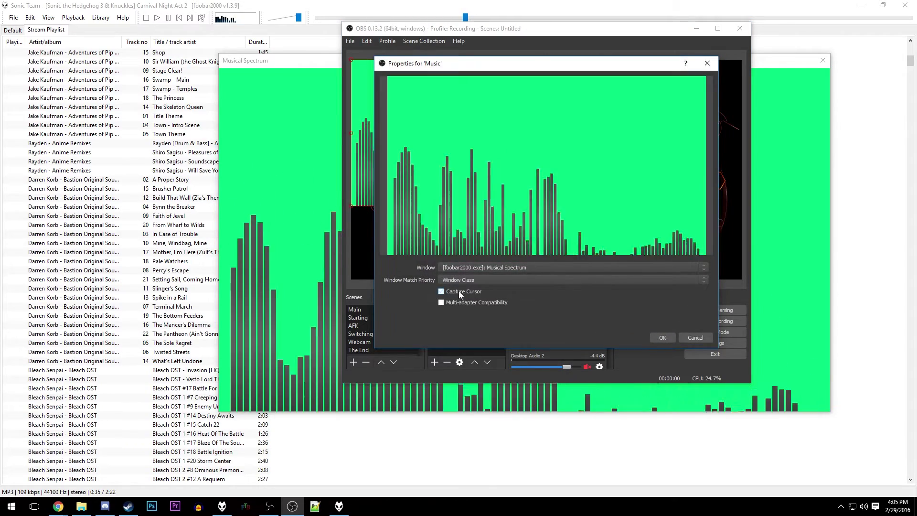
click(662, 338)
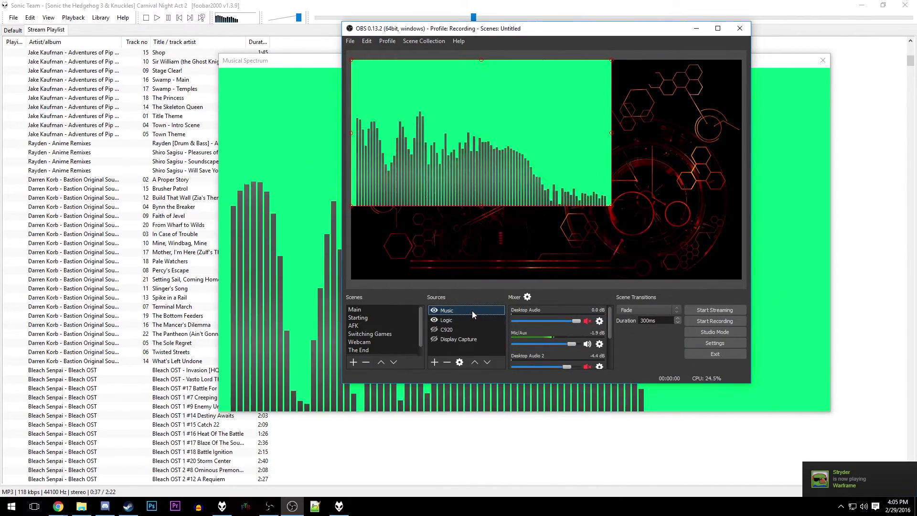
Add a Color Key effect filter to the Music source.
right_click(471, 310)
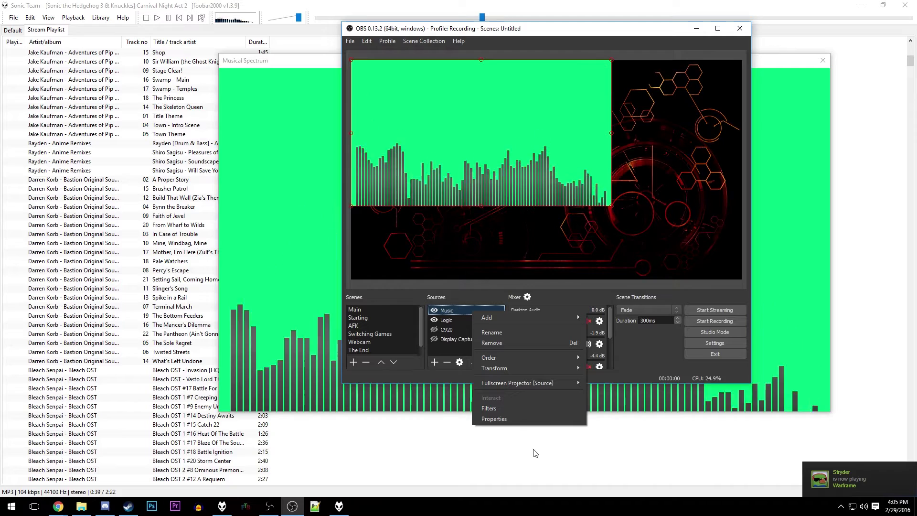
click(520, 409)
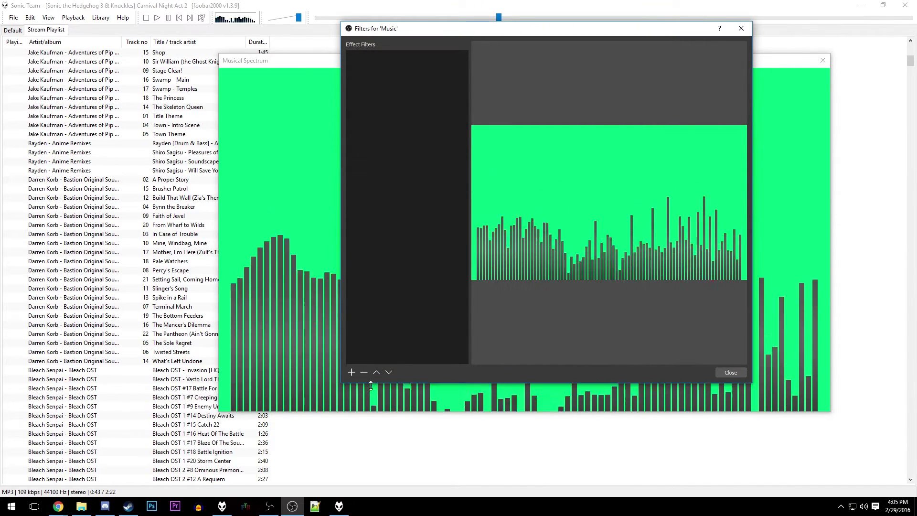
click(351, 373)
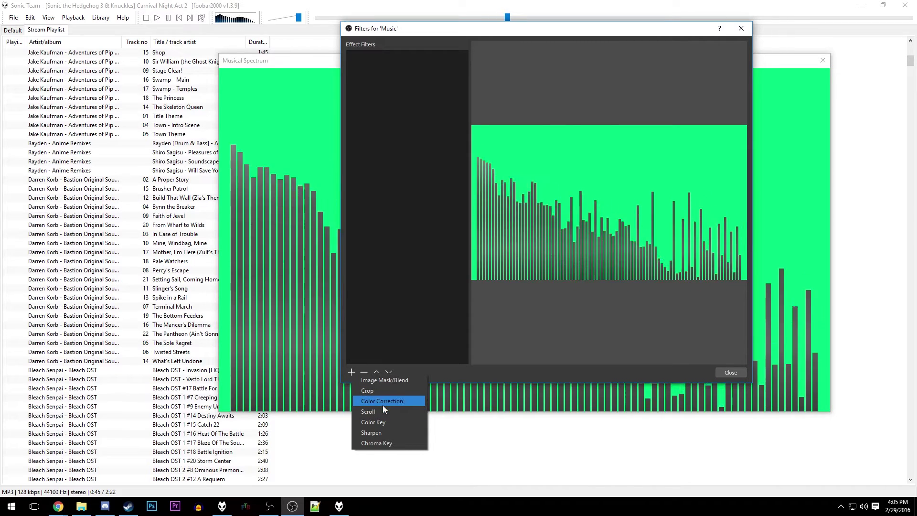
click(382, 420)
click(535, 222)
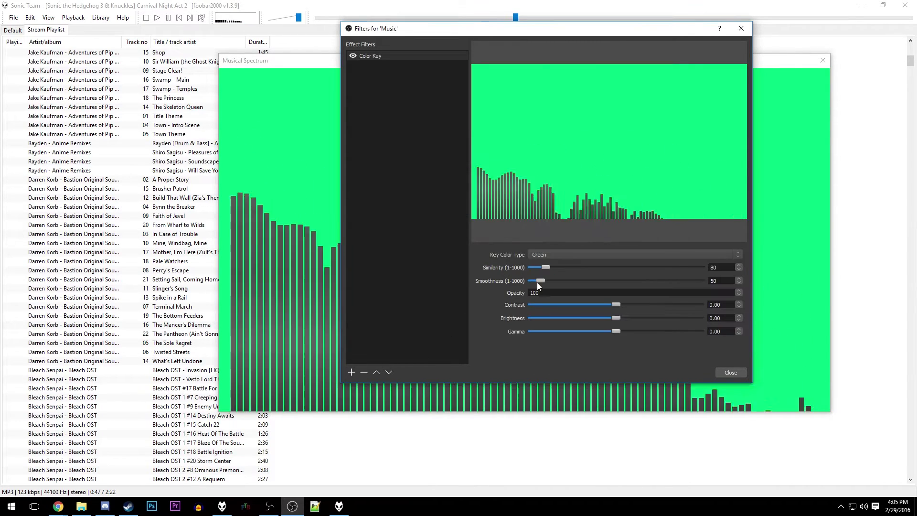
Set the filter's key color type to Custom Color and sample the green #00ff80 from the Musical Spectrum background.
click(563, 256)
click(554, 286)
click(663, 267)
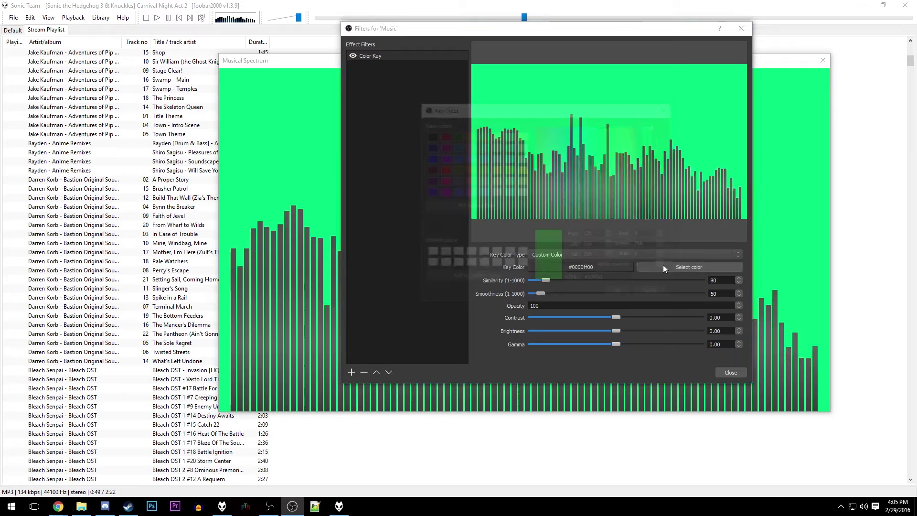
click(480, 206)
click(290, 107)
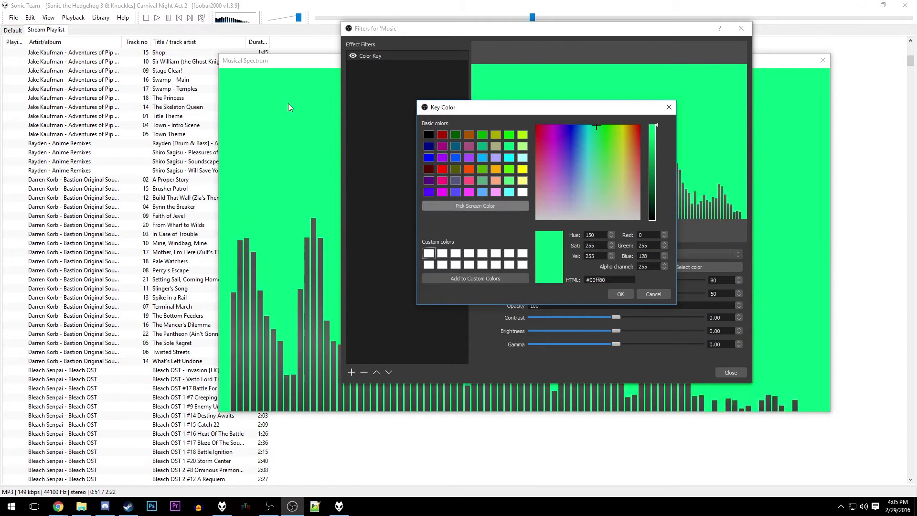
click(621, 294)
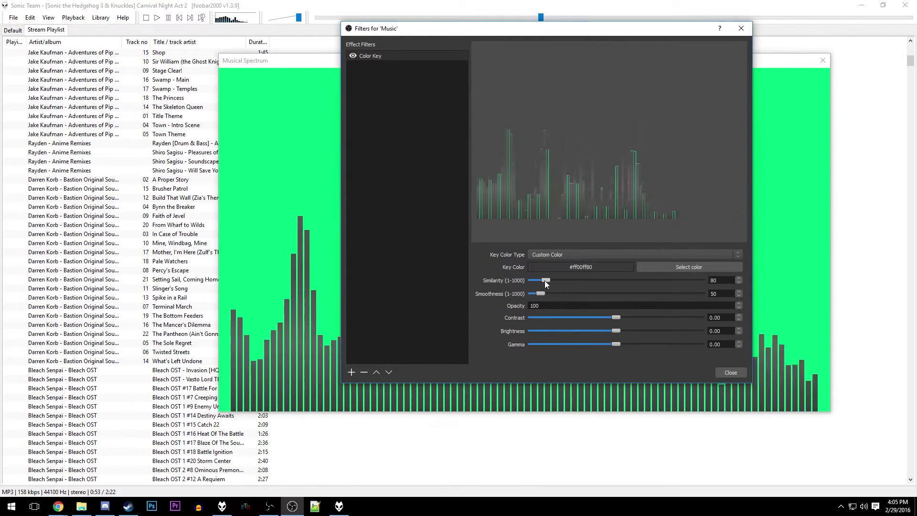
Raise the color key's similarity to about 719, lower its smoothness to 38, and close the filters.
drag(544, 280, 652, 280)
drag(596, 297, 536, 293)
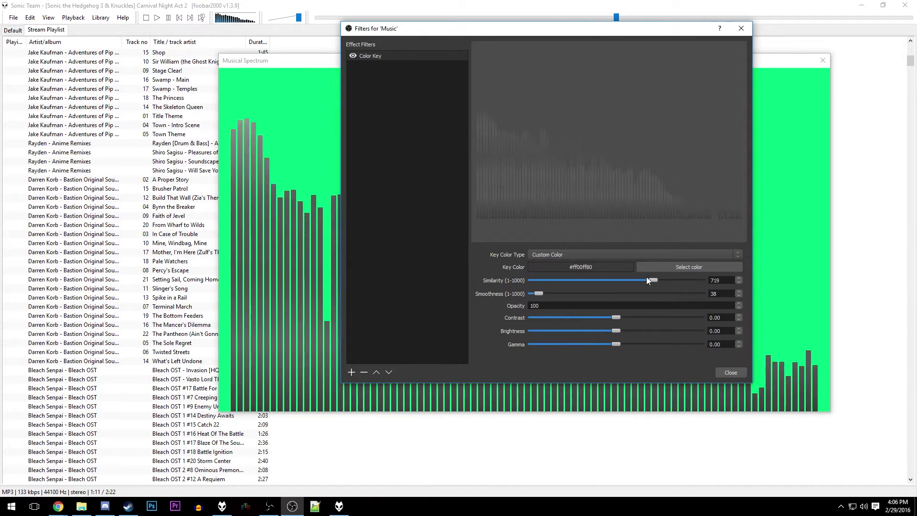
drag(646, 279, 644, 278)
click(732, 373)
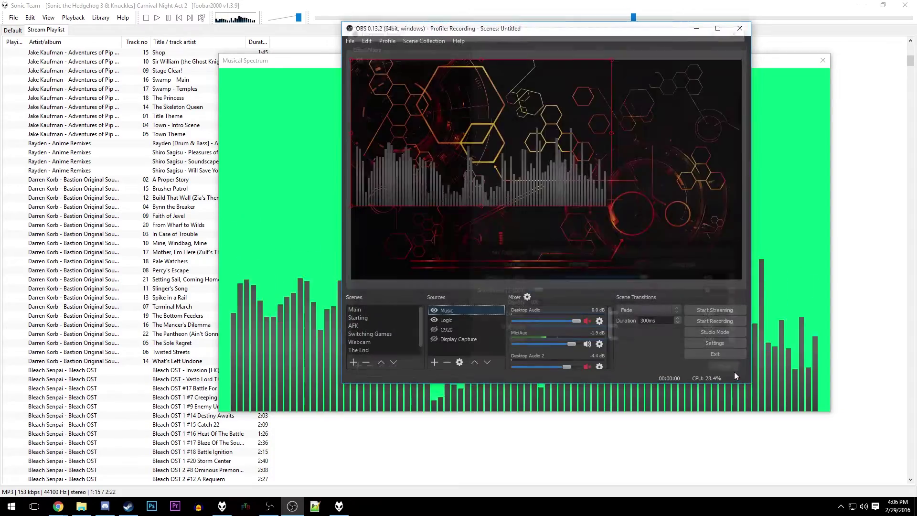
Reposition the Music source in the preview and fit it to the whole screen.
drag(537, 198, 569, 175)
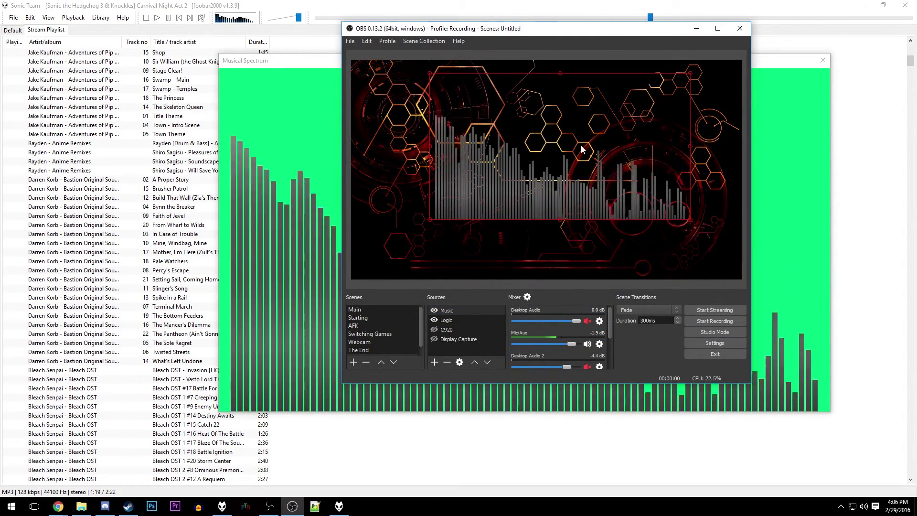
key(ctrl+f)
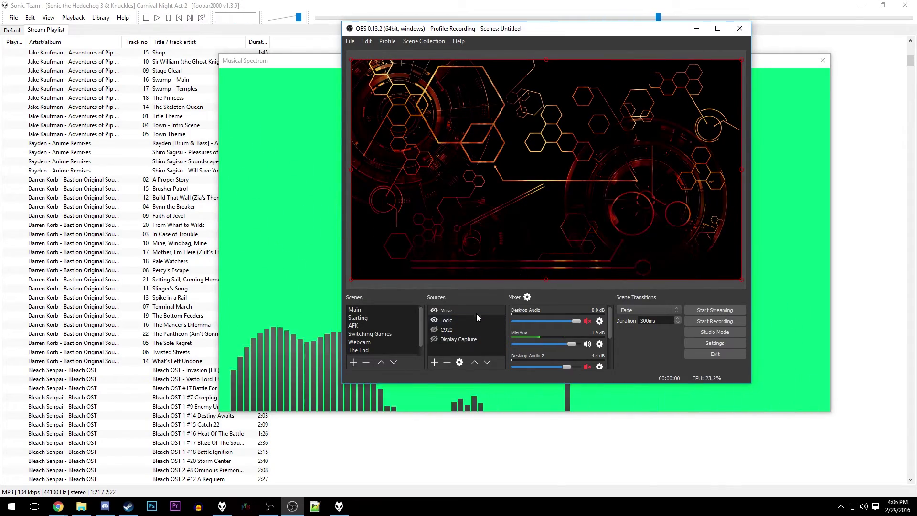
click(473, 353)
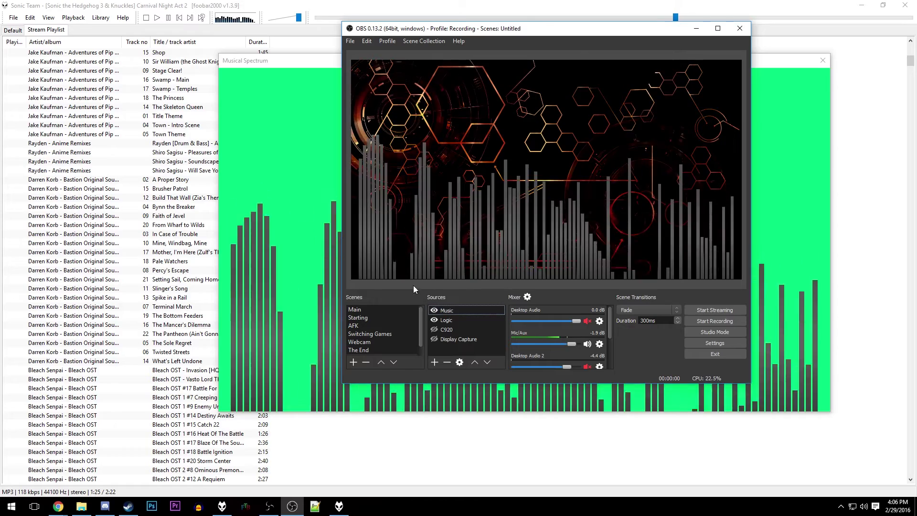
Stop foobar2000's playback and clear the desktop by minimizing the player and closing the foobar2000 folder window.
click(146, 18)
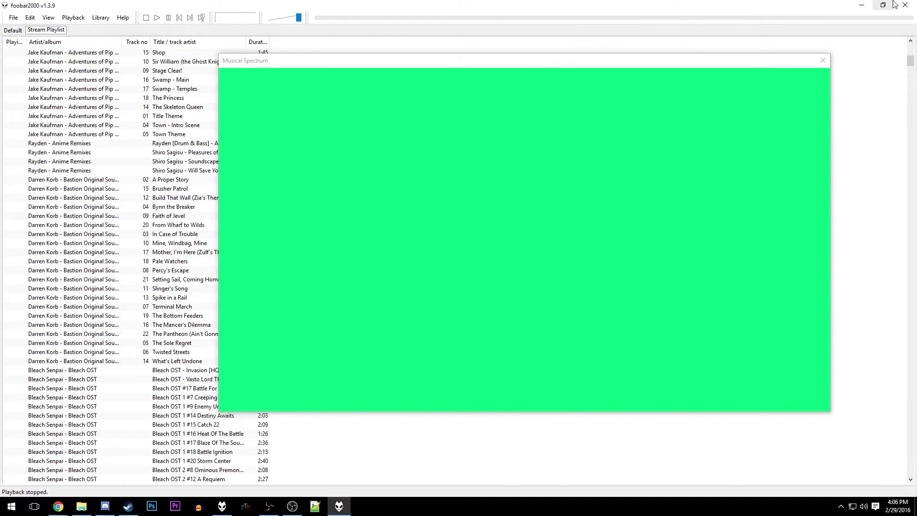
click(862, 4)
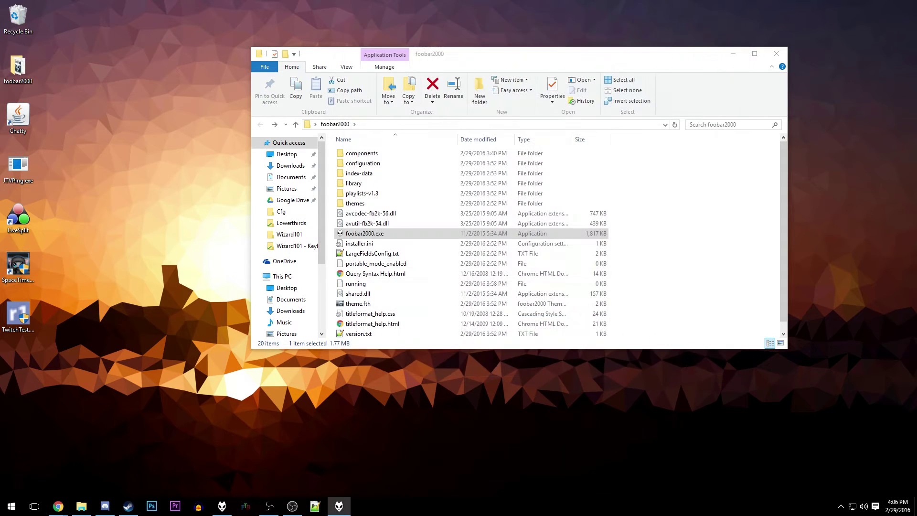
key(alt+F4)
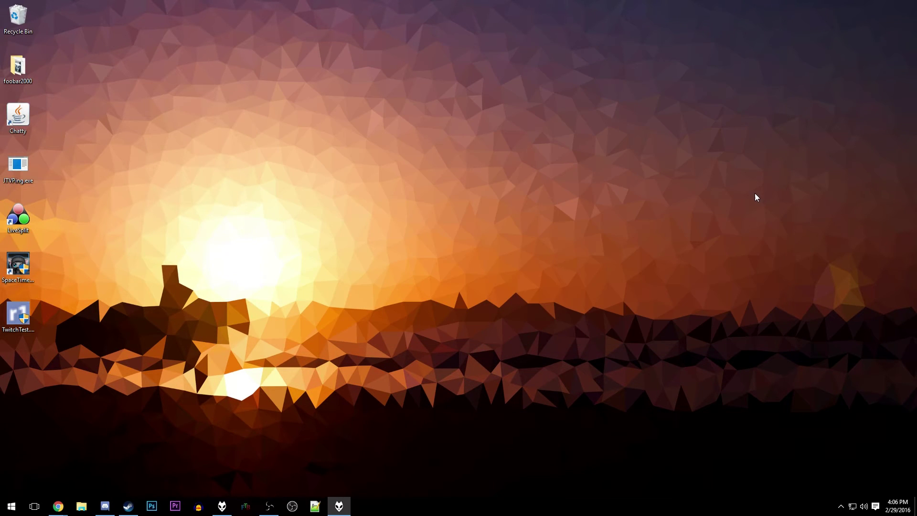